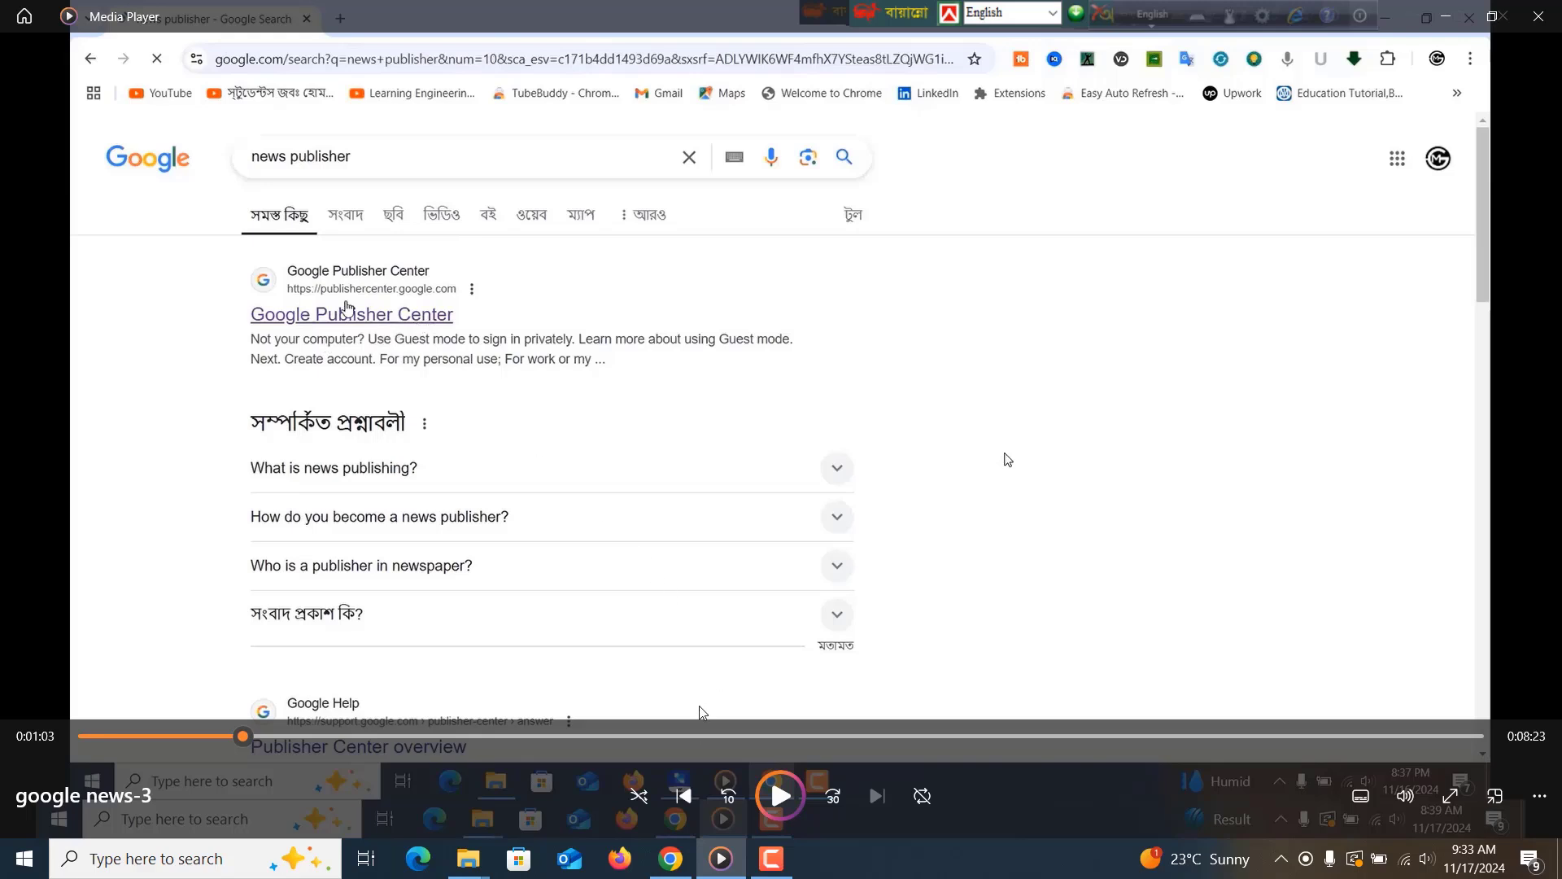
{"action": "left_click", "coordinate": [780, 797]}
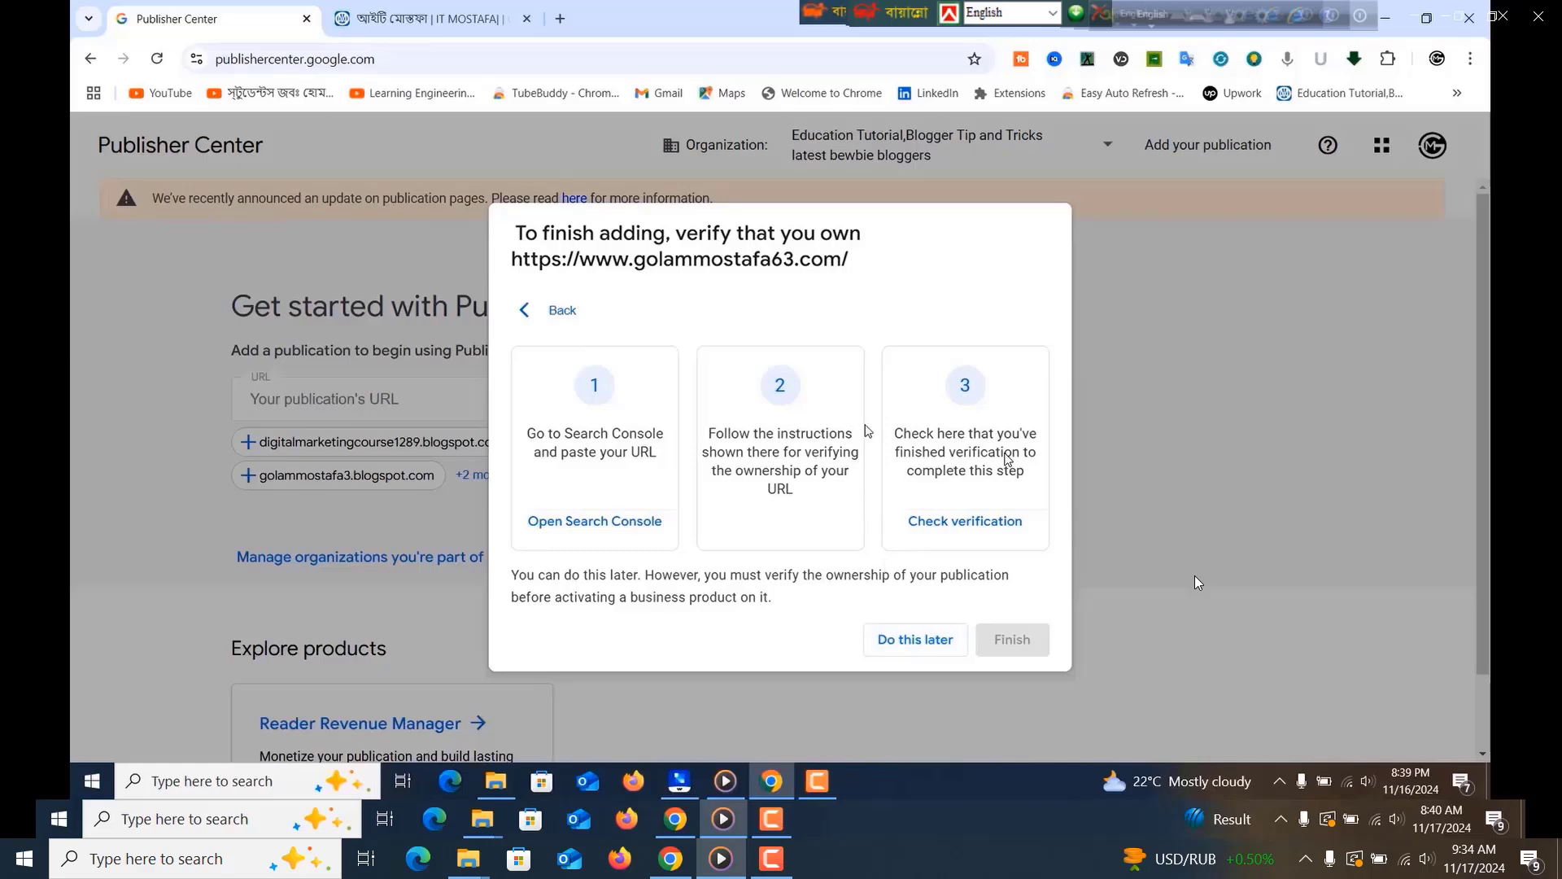
{"action": "mouse_move", "coordinate": [1008, 661]}
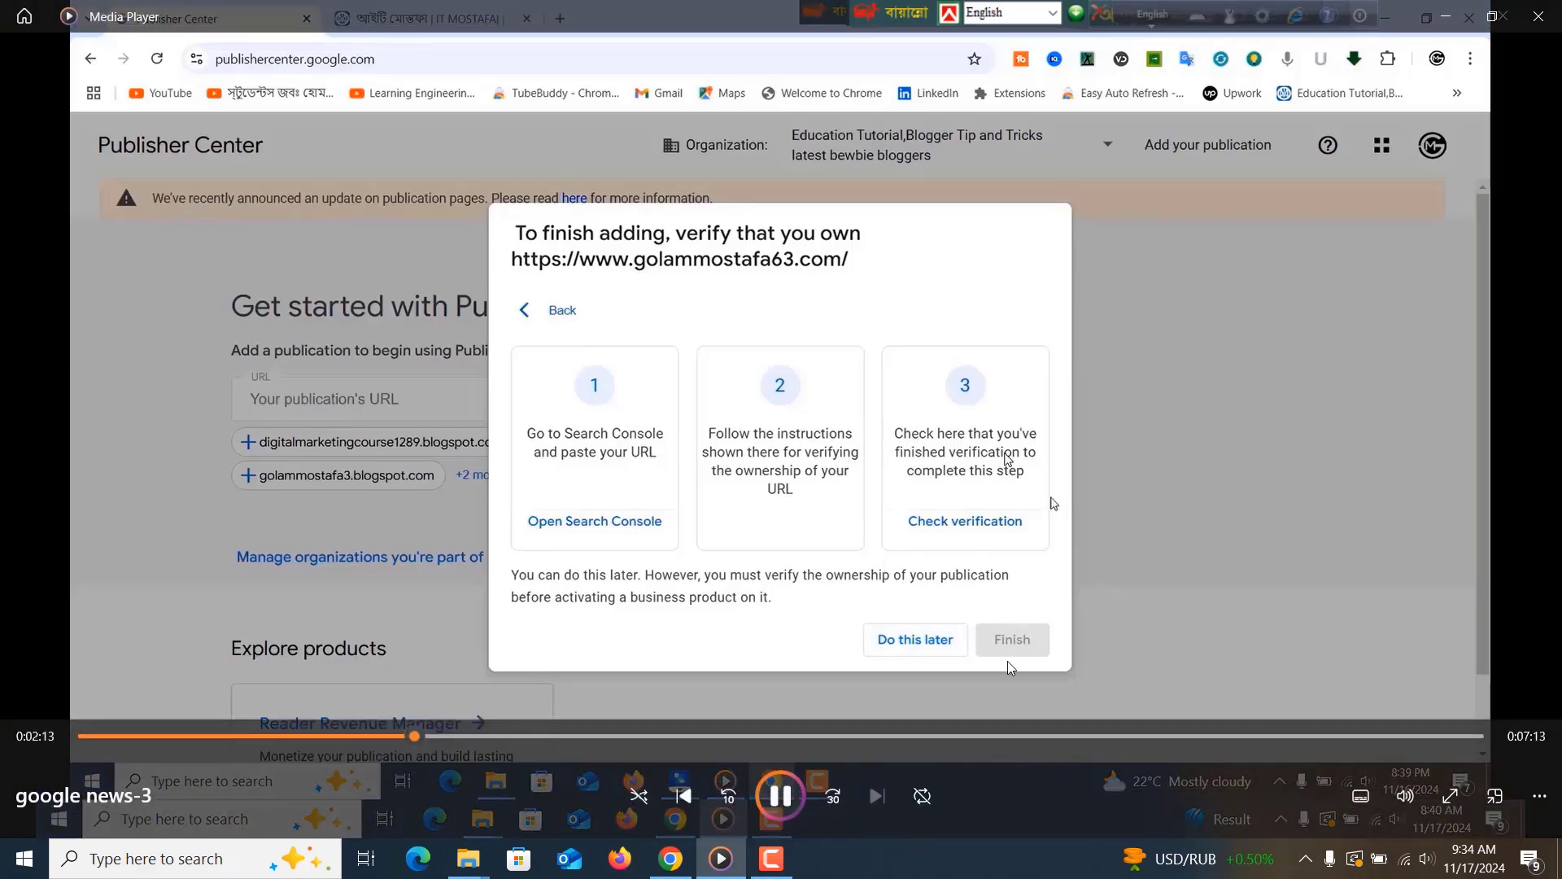
{"action": "left_click", "coordinate": [779, 798]}
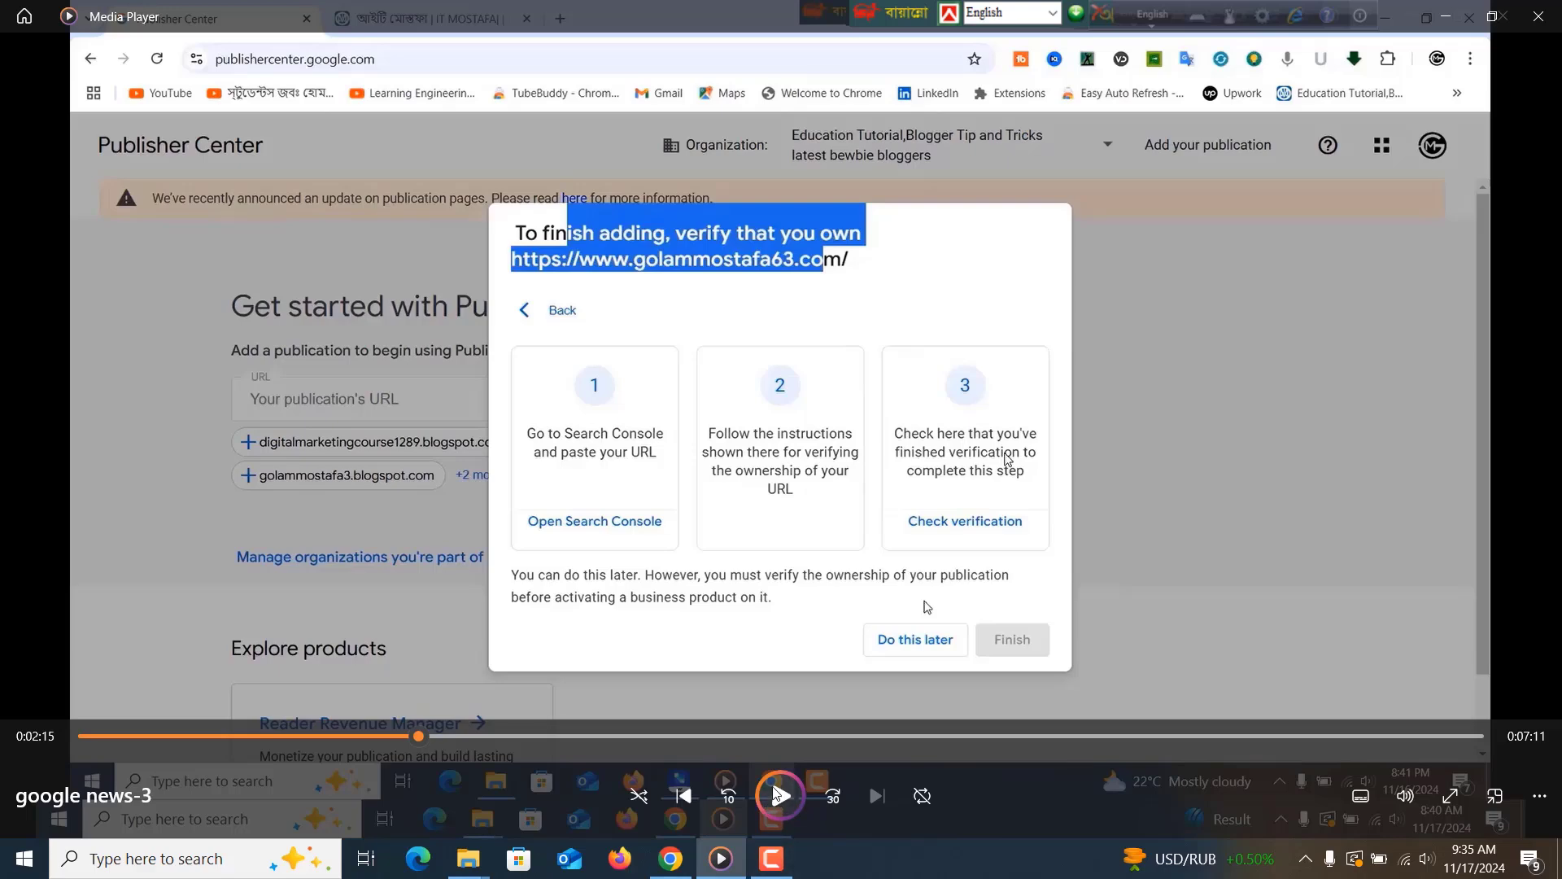
{"action": "left_click", "coordinate": [779, 795]}
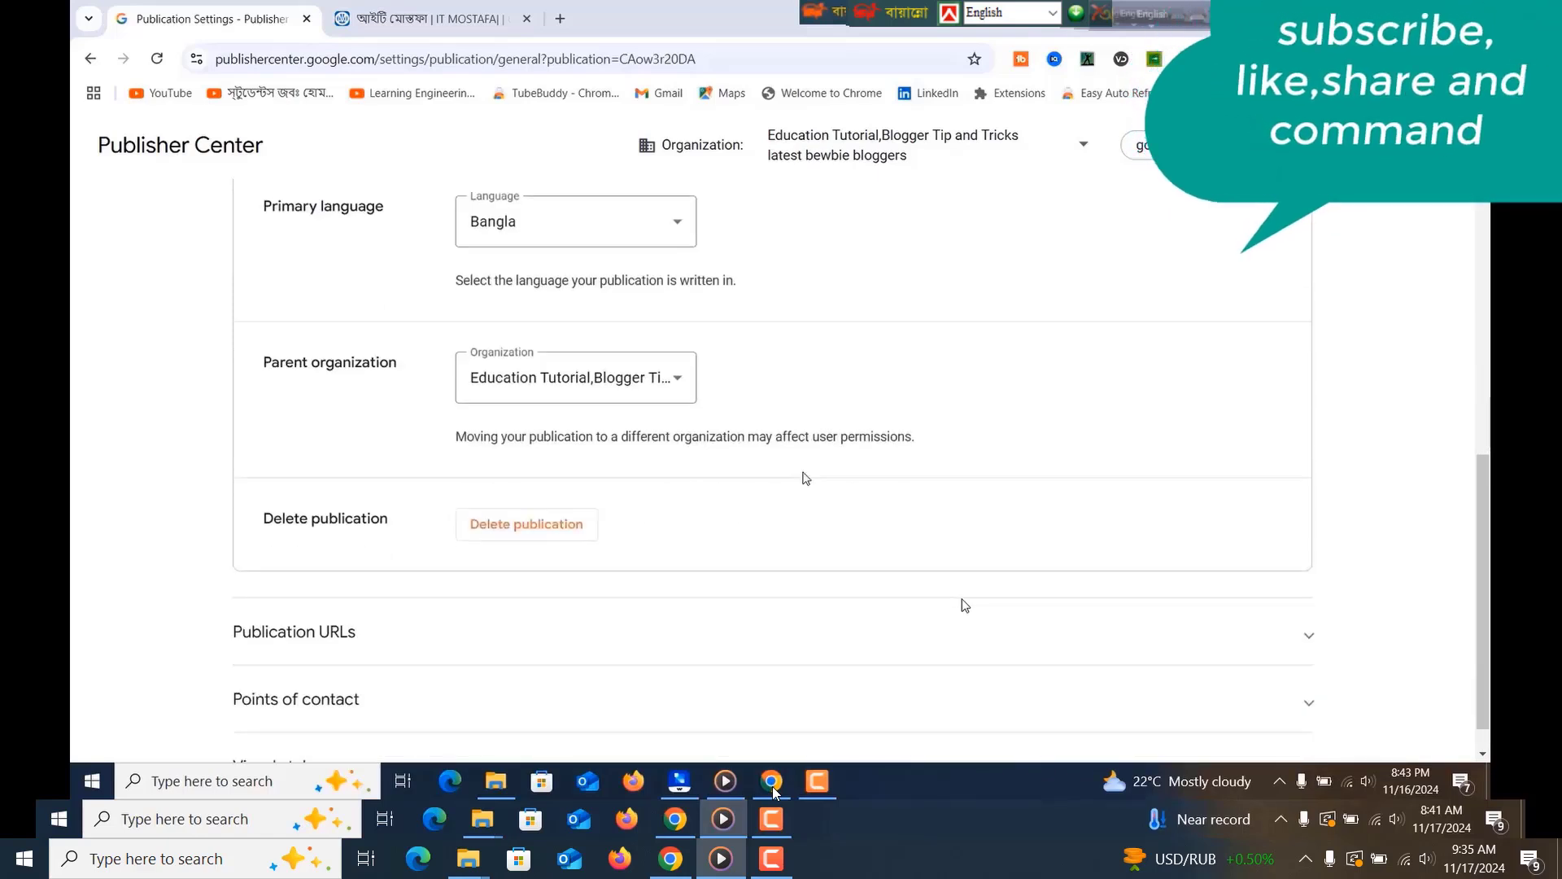
{"action": "mouse_move", "coordinate": [841, 625]}
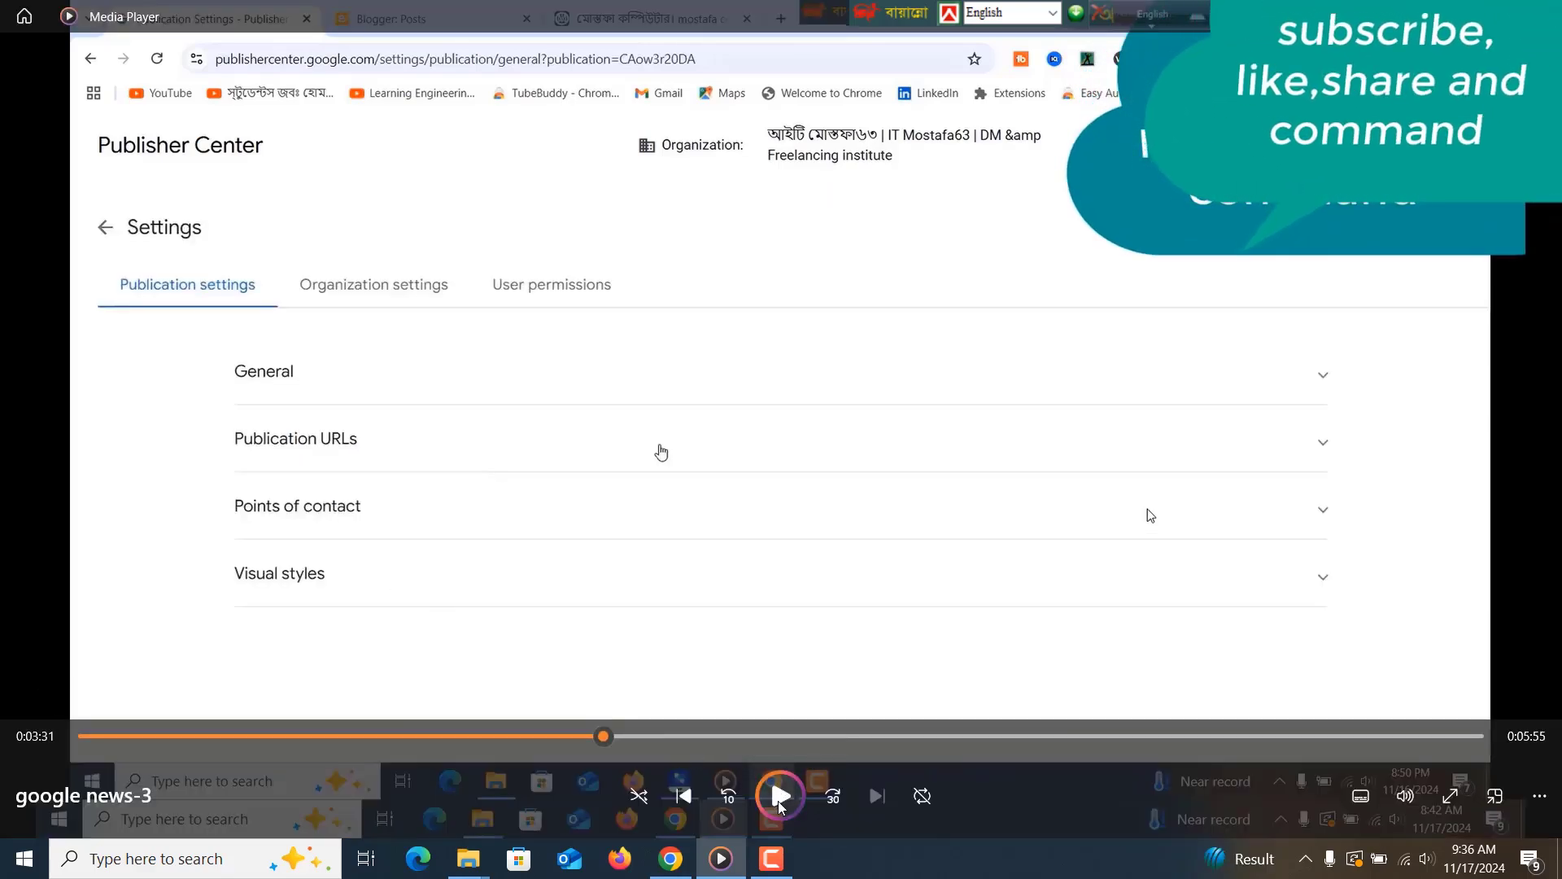
{"action": "left_click", "coordinate": [778, 800]}
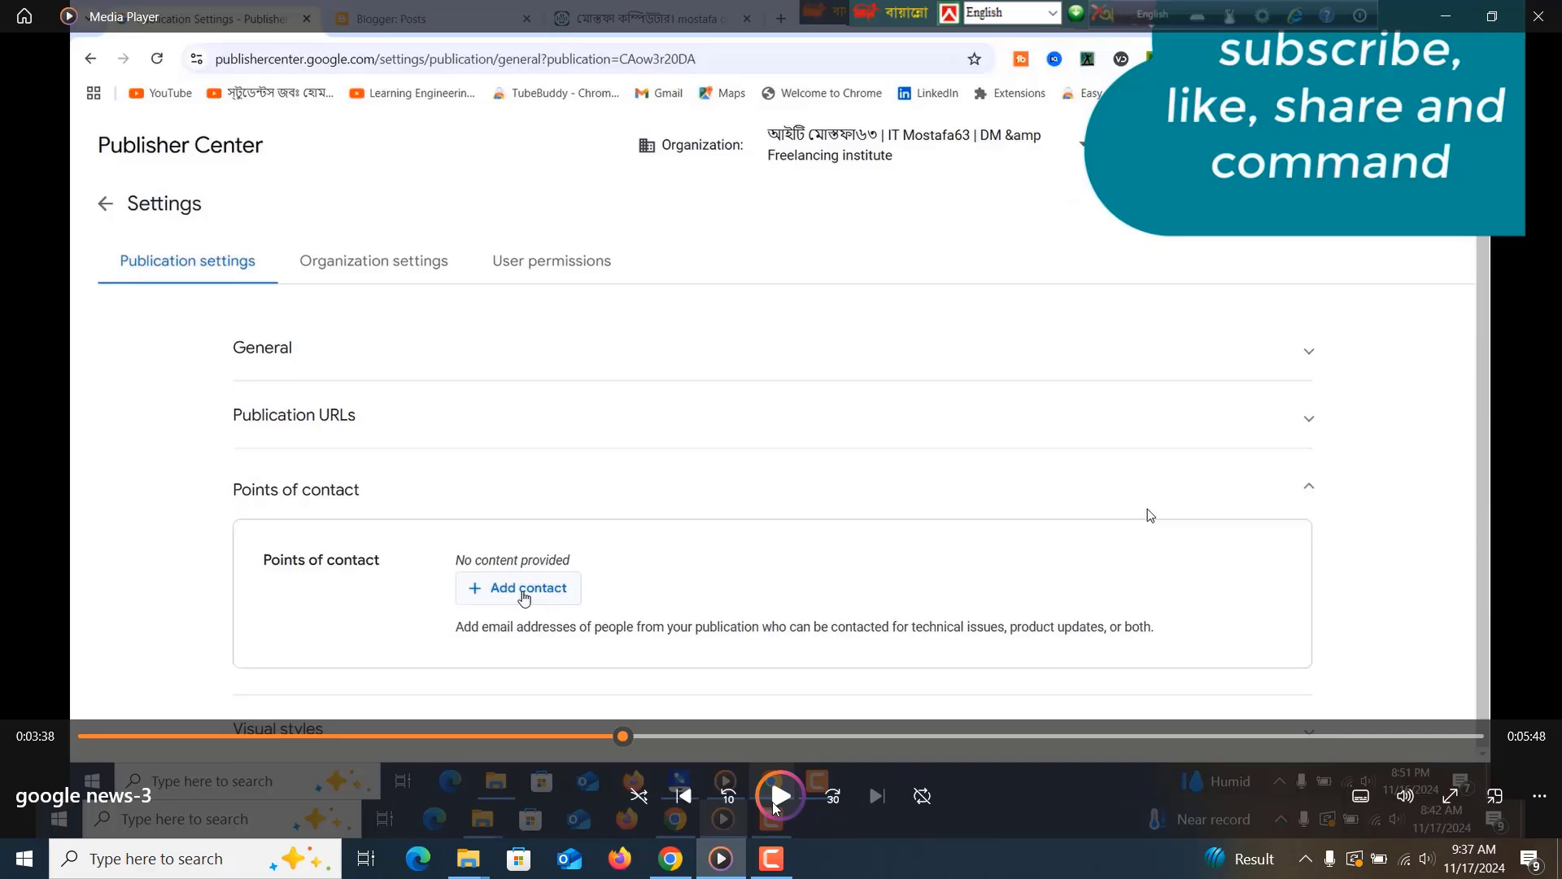
{"action": "left_click", "coordinate": [777, 802]}
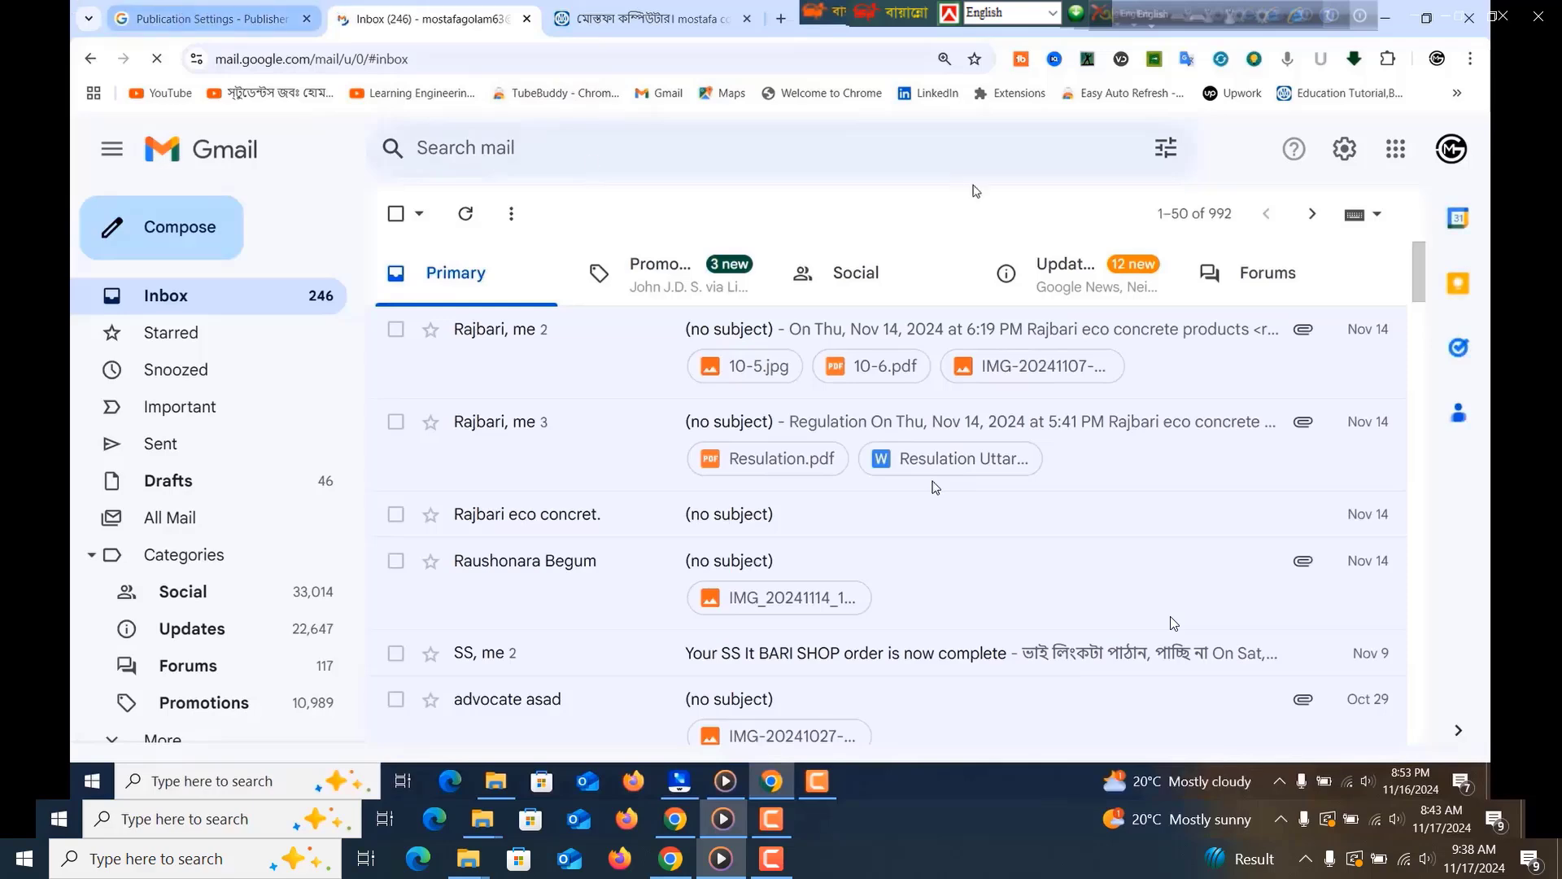
Step: Open the Google News e-mail about confirming the Technical Issues subscription from the inbox's Updates category
{"action": "left_click", "coordinate": [1046, 293]}
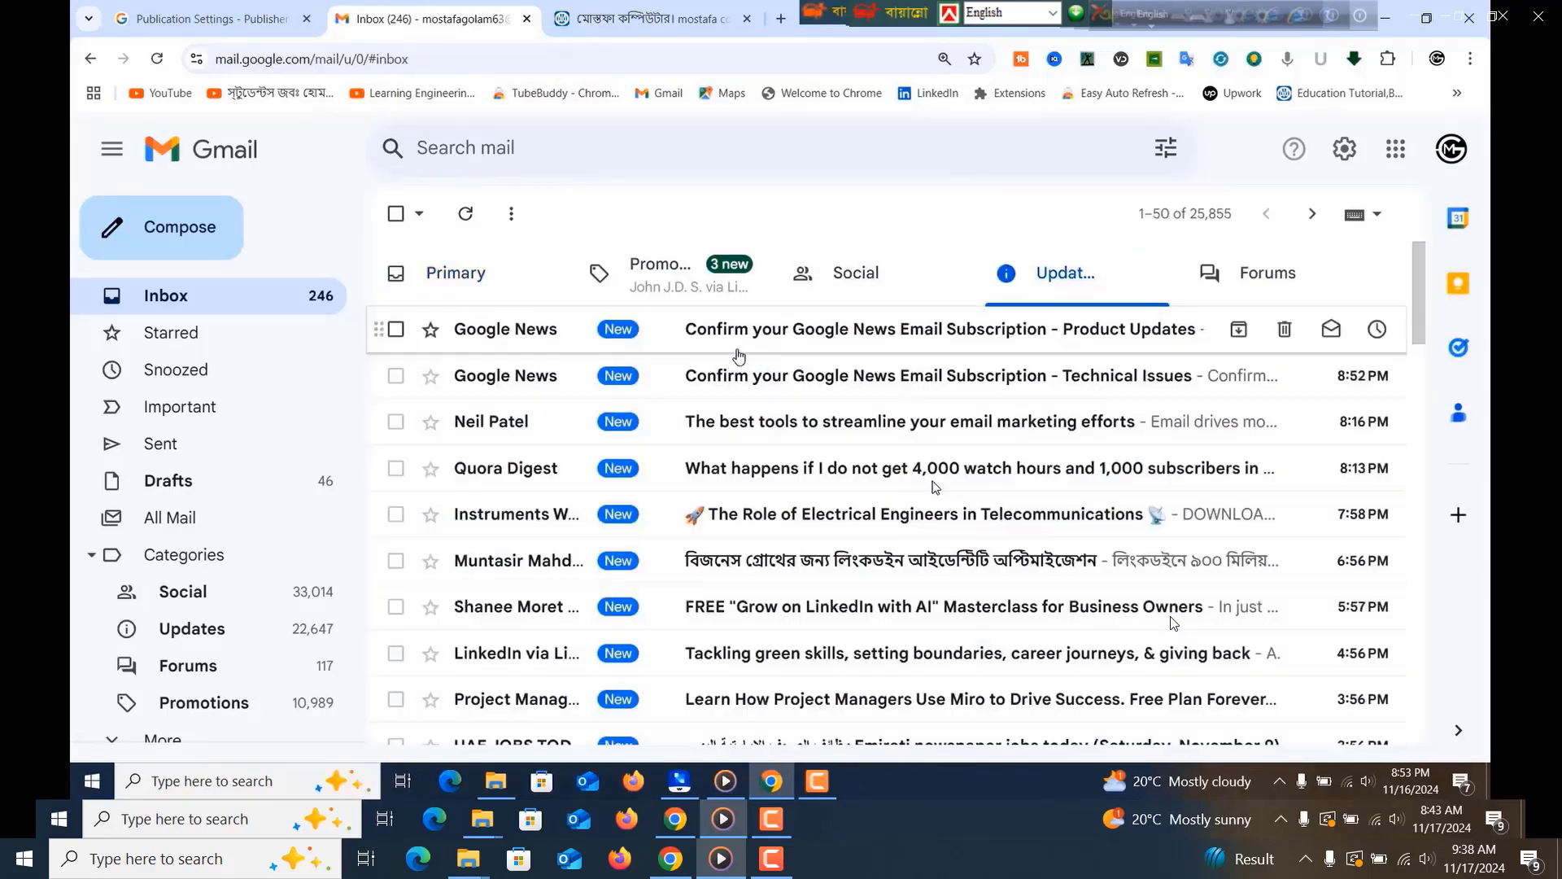
{"action": "scroll", "coordinate": [629, 509], "scroll_direction": "down", "scroll_amount": 2}
{"action": "scroll", "coordinate": [611, 529], "scroll_direction": "down", "scroll_amount": 1}
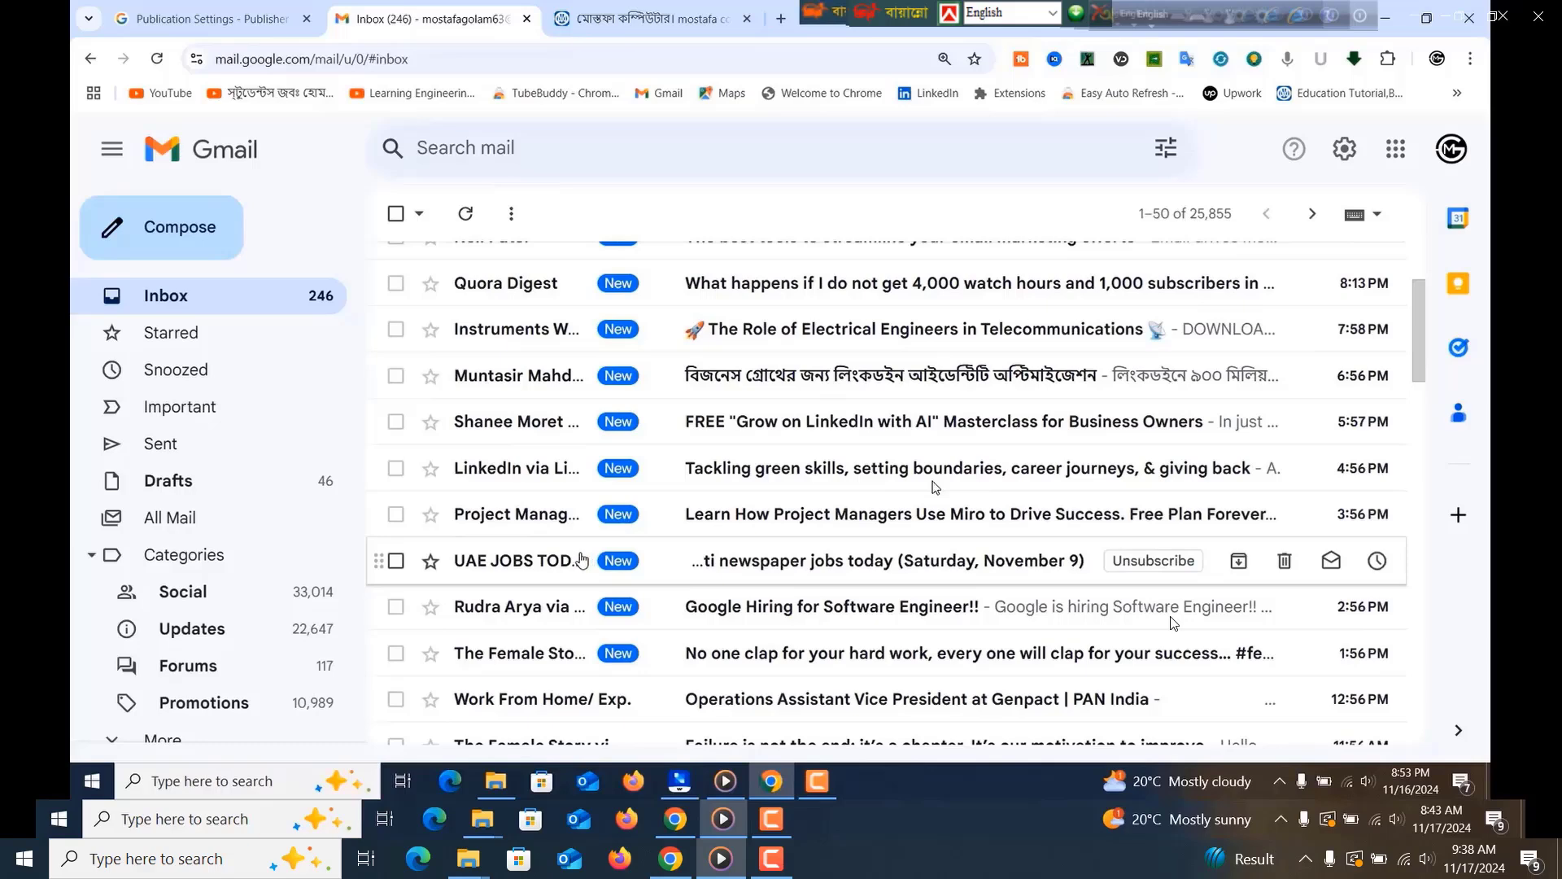
{"action": "scroll", "coordinate": [570, 554], "scroll_direction": "up", "scroll_amount": 3}
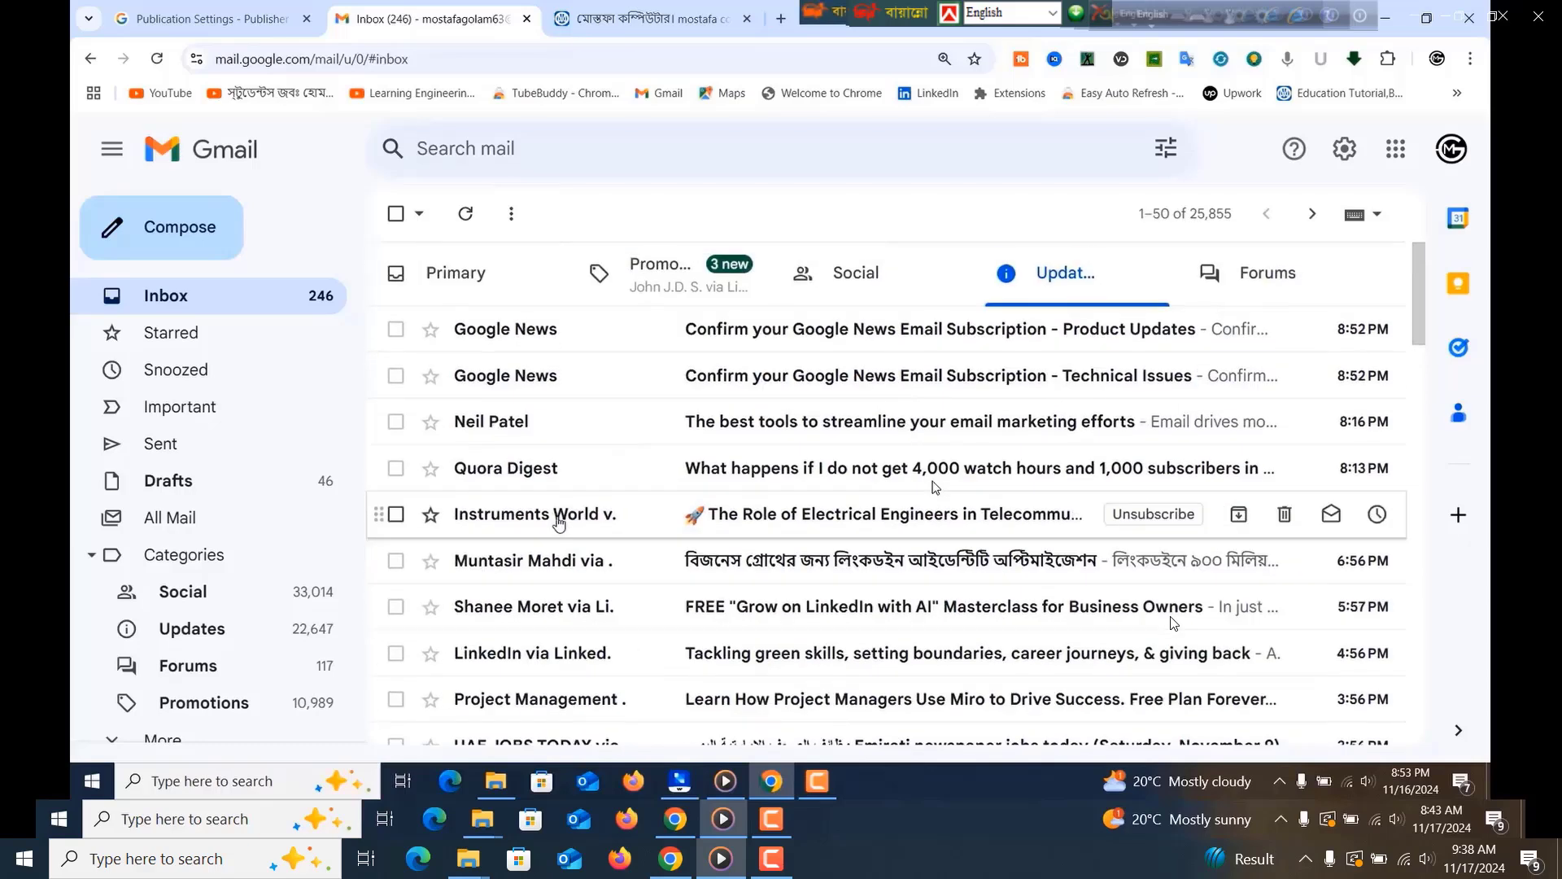
{"action": "left_click", "coordinate": [724, 392]}
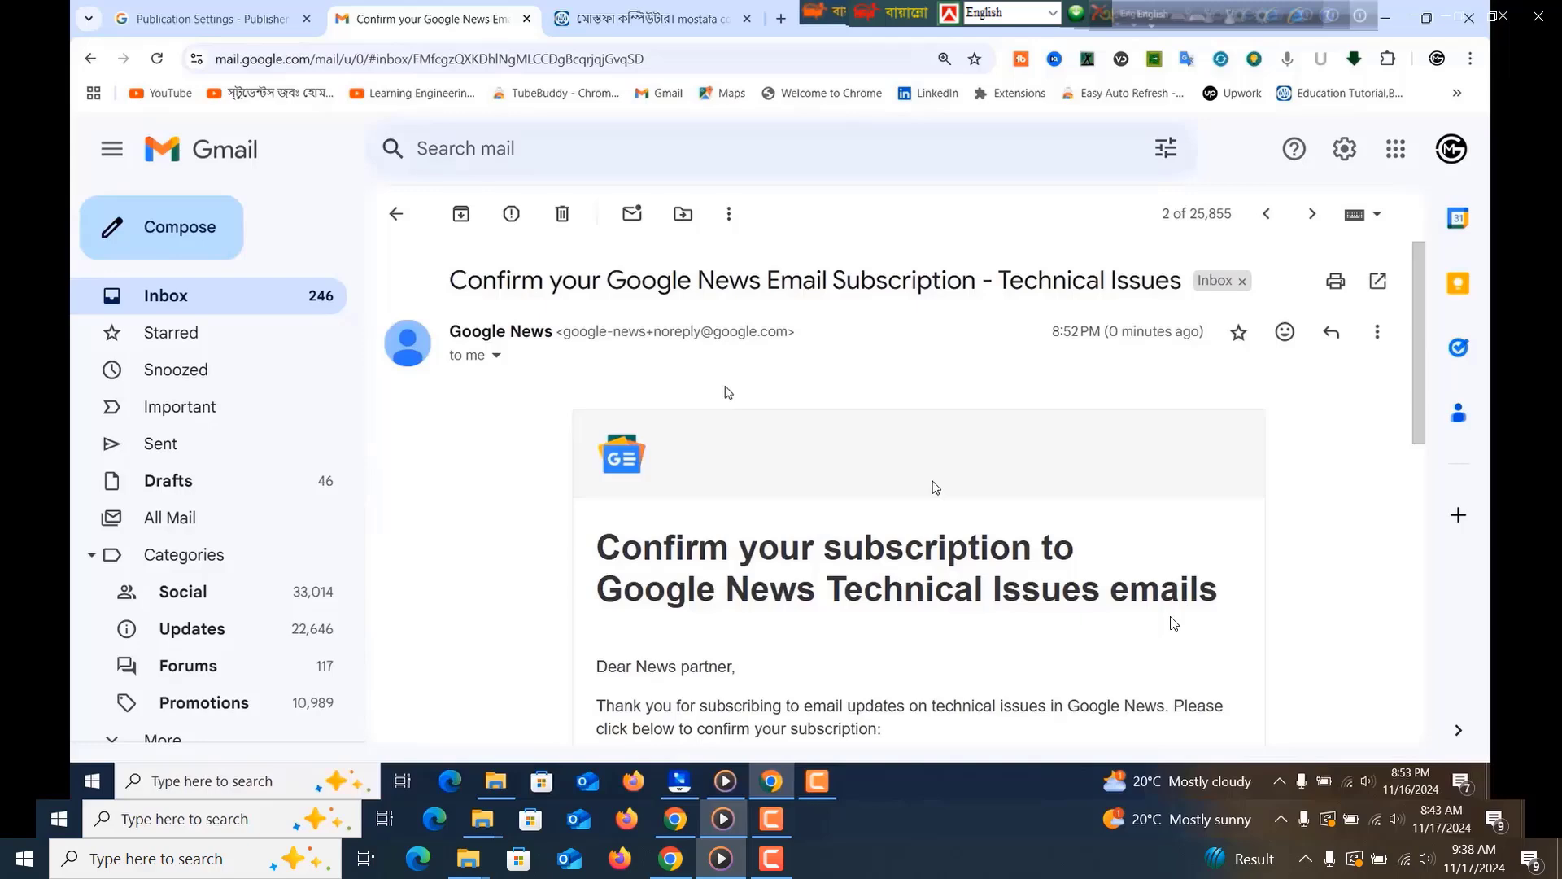
Step: Follow the e-mail's confirmation link, subscribe to Publisher technical issues e-mails, and close the subscription page
{"action": "scroll", "coordinate": [727, 392], "scroll_direction": "down", "scroll_amount": 3}
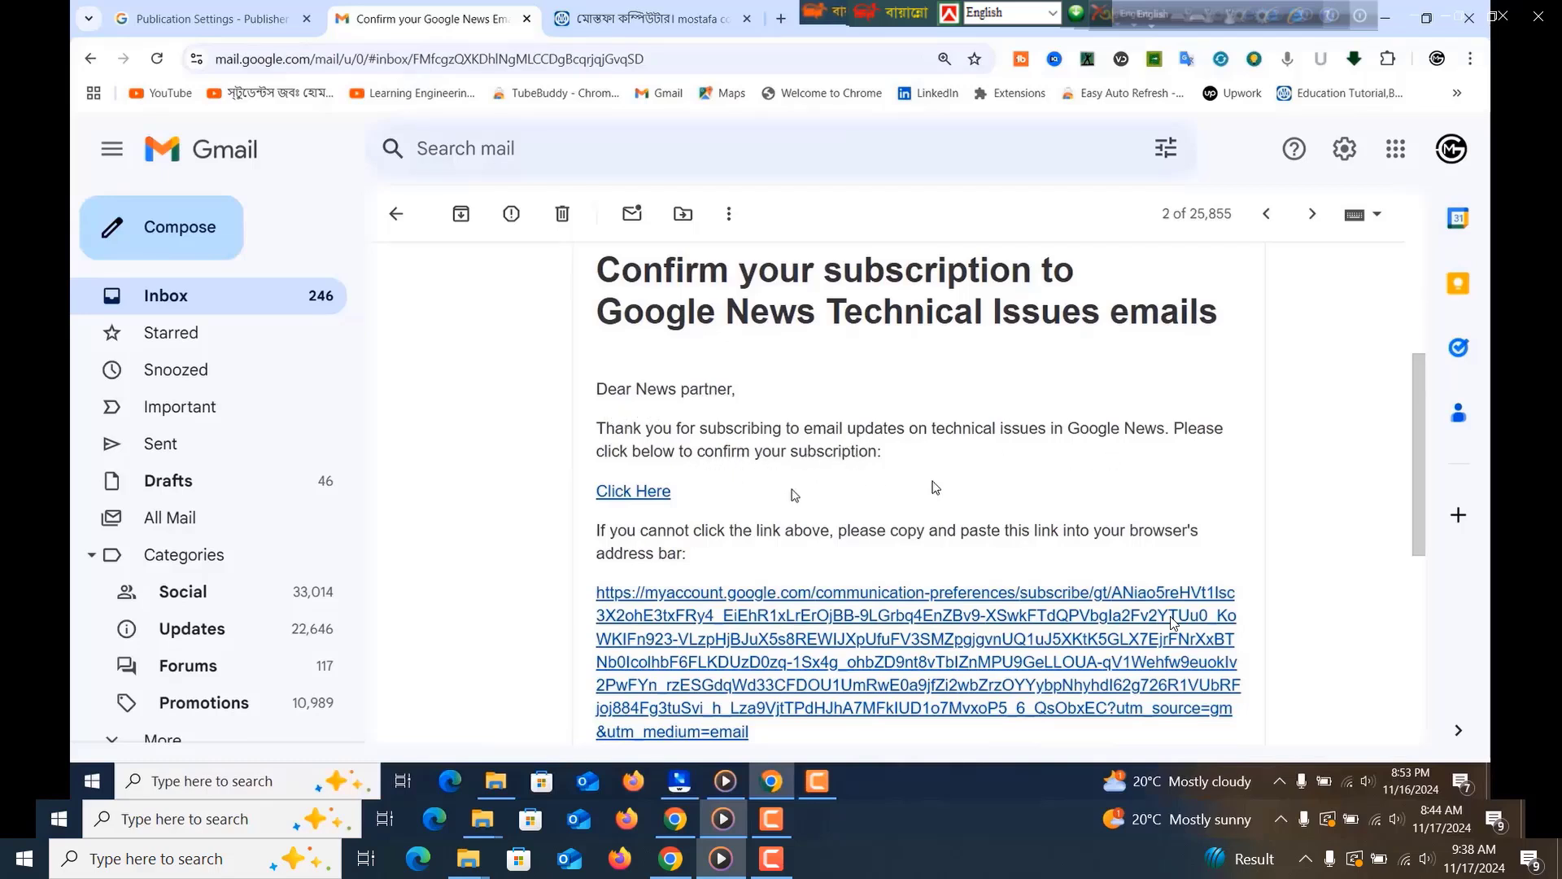
{"action": "left_click", "coordinate": [622, 497]}
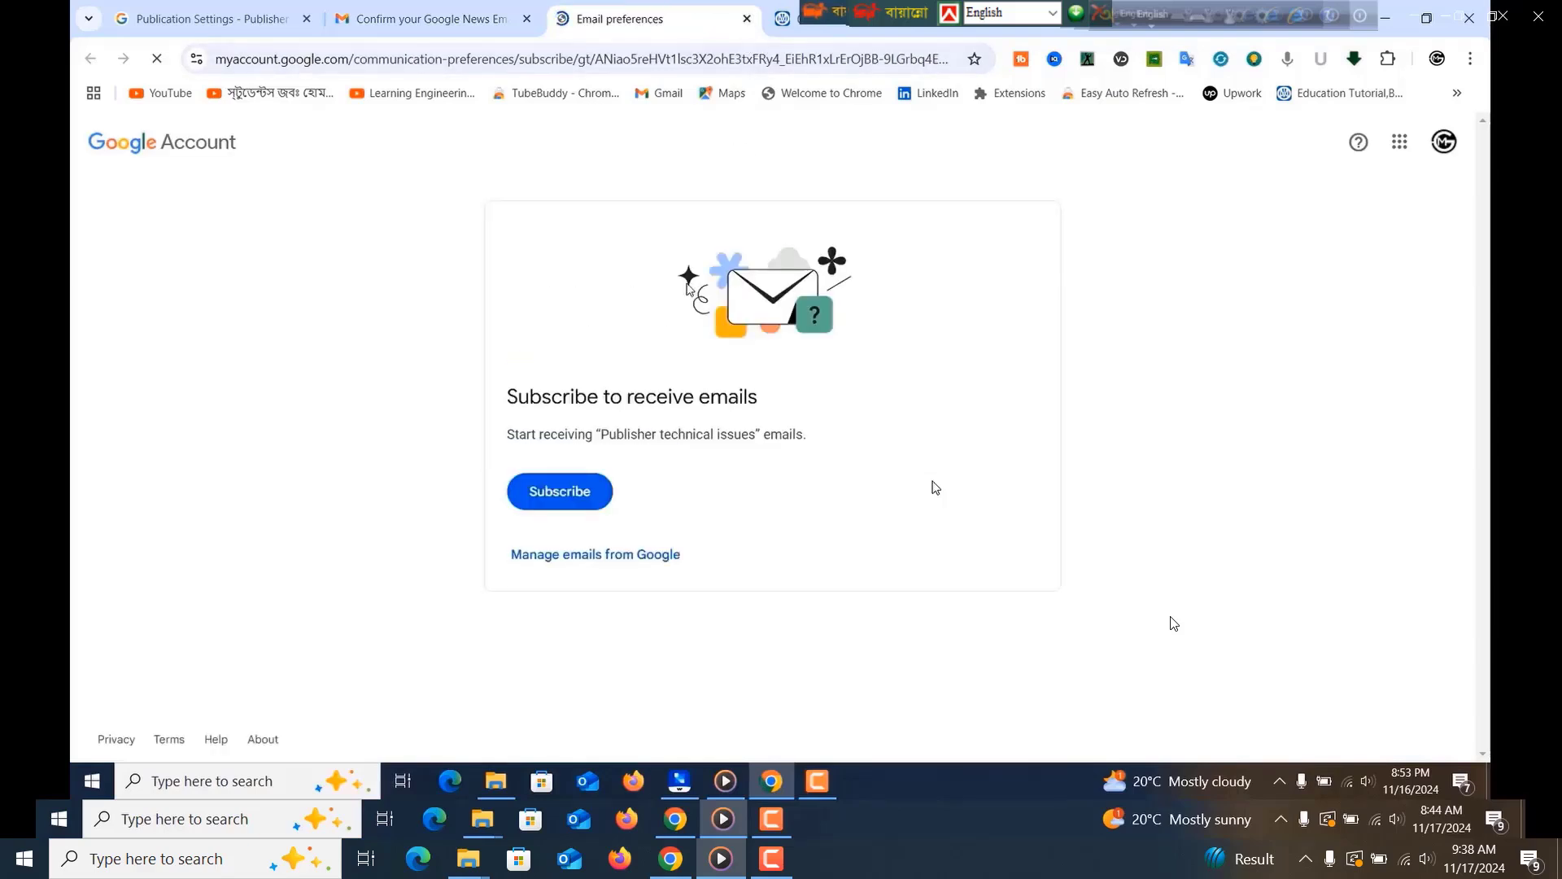
{"action": "left_click", "coordinate": [574, 506]}
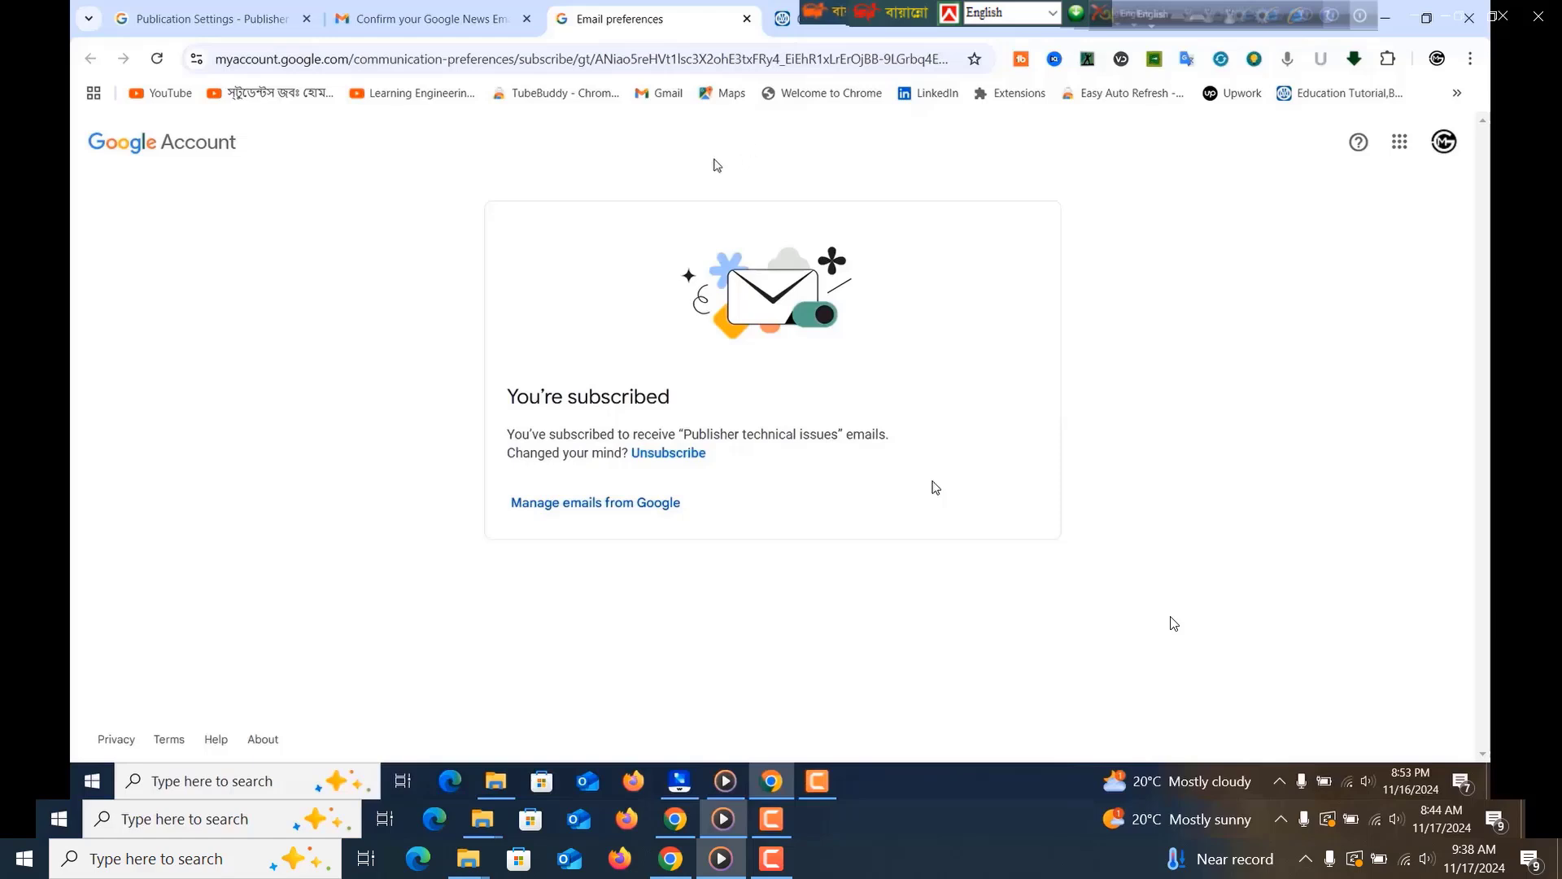
{"action": "left_click", "coordinate": [746, 19]}
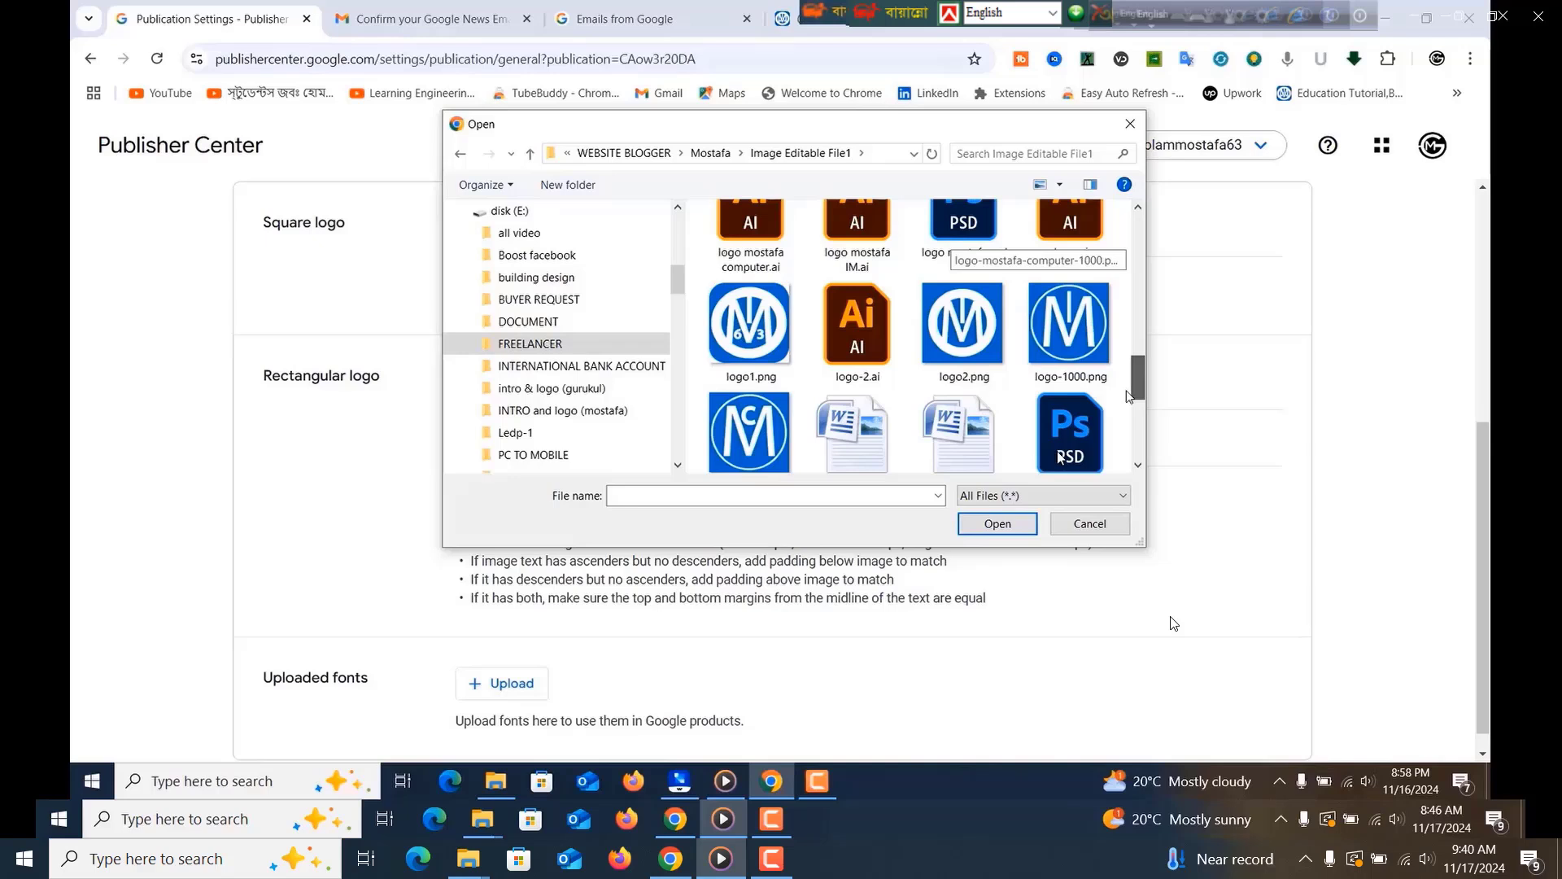
Step: Upload logo-1000.png as the publication's square logo and favicon-mostafa.png as its dark theme rectangular logo
{"action": "double_click", "coordinate": [1067, 342]}
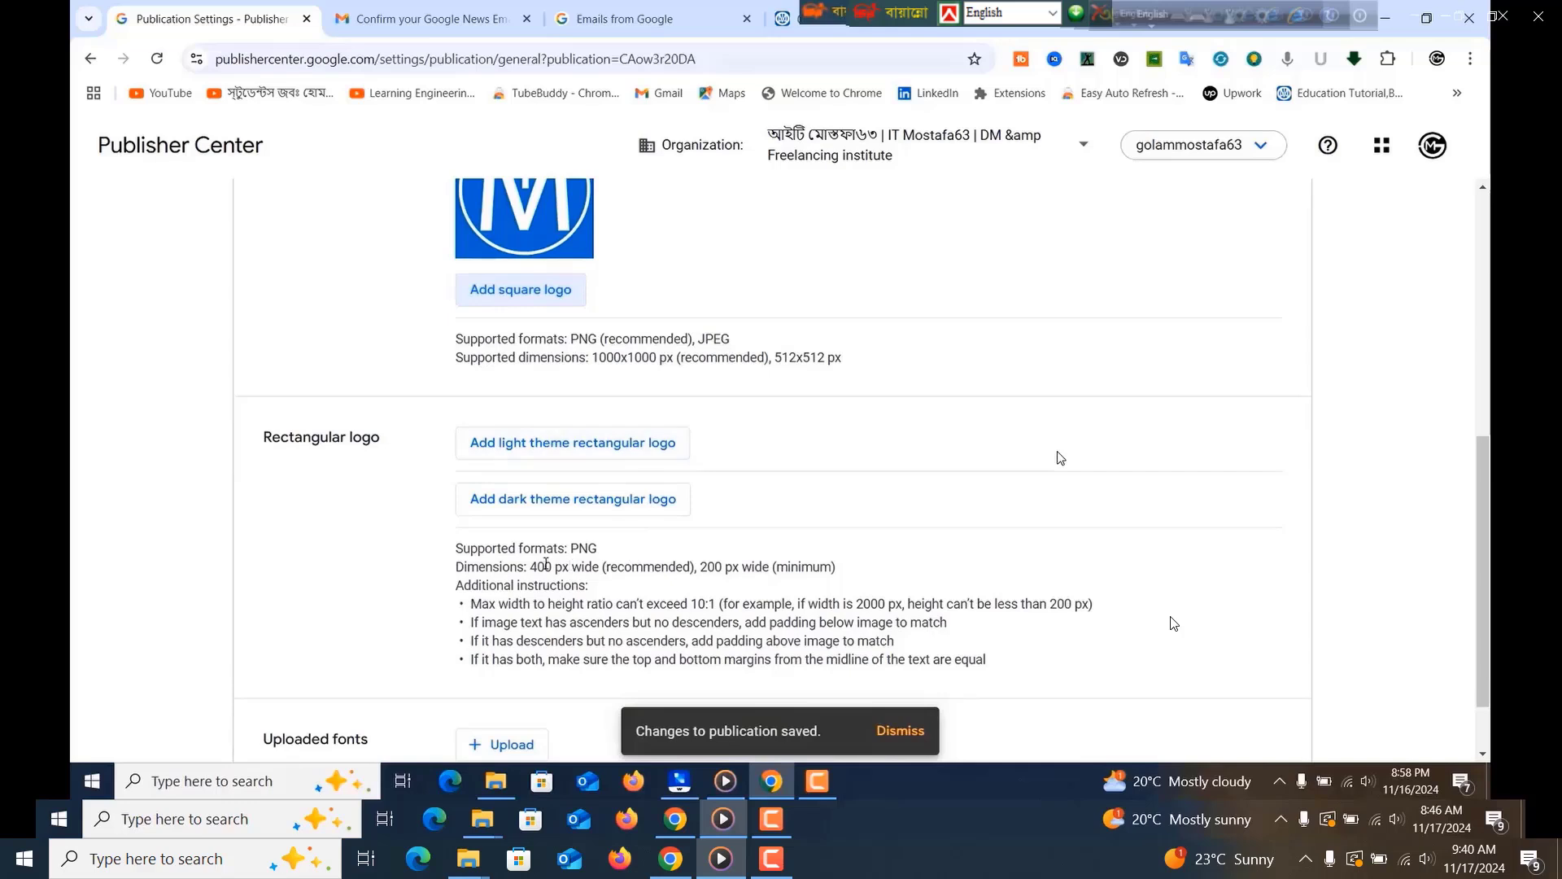
{"action": "left_click_drag", "start_coordinate": [537, 564], "coordinate": [738, 563]}
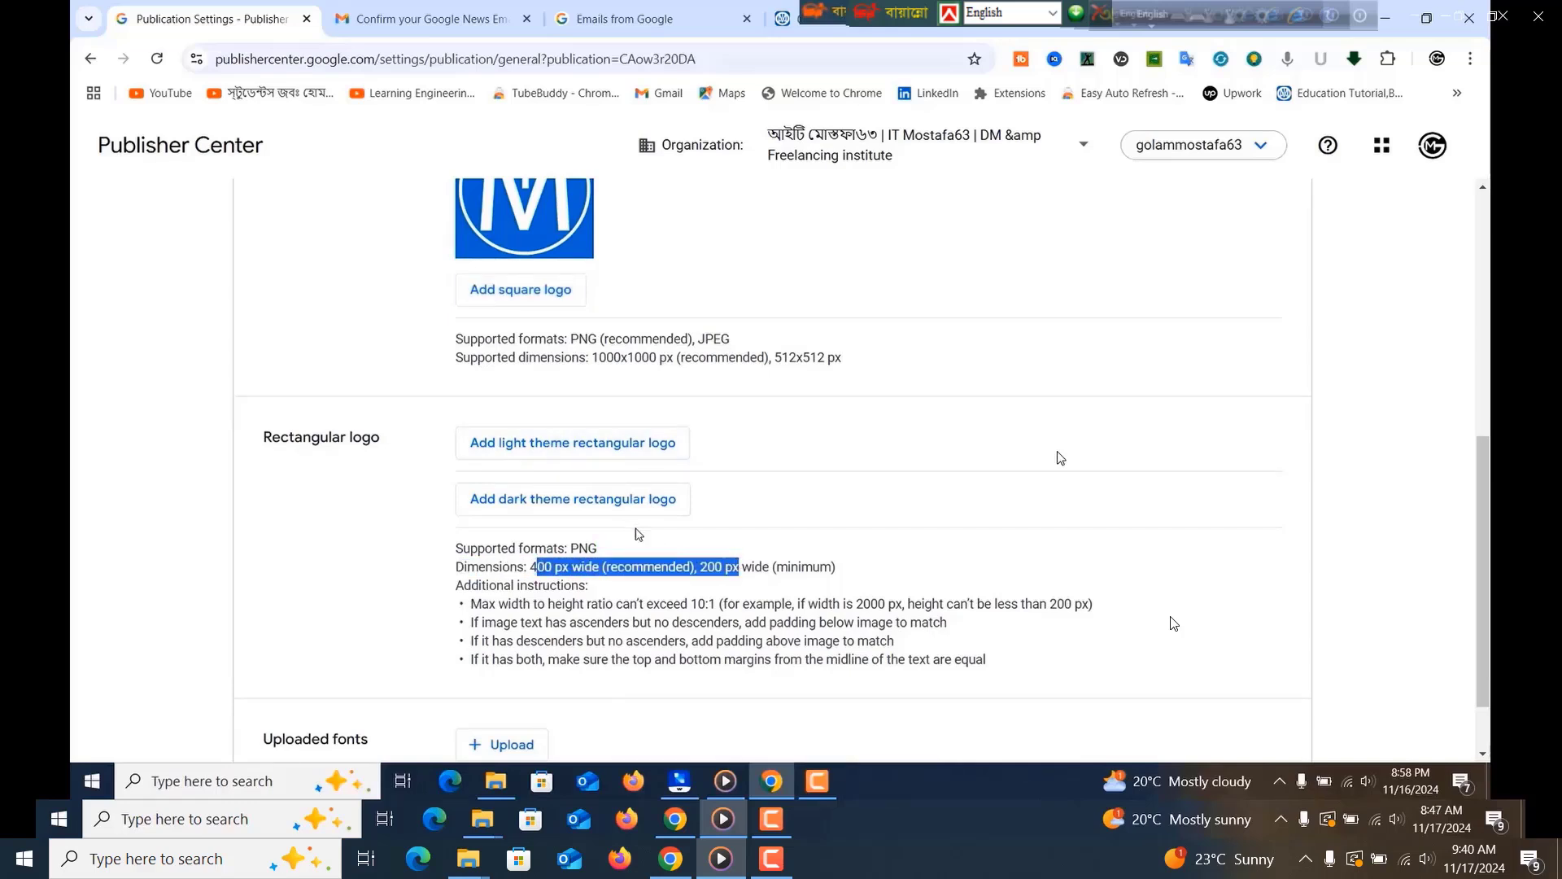
{"action": "left_click", "coordinate": [622, 498]}
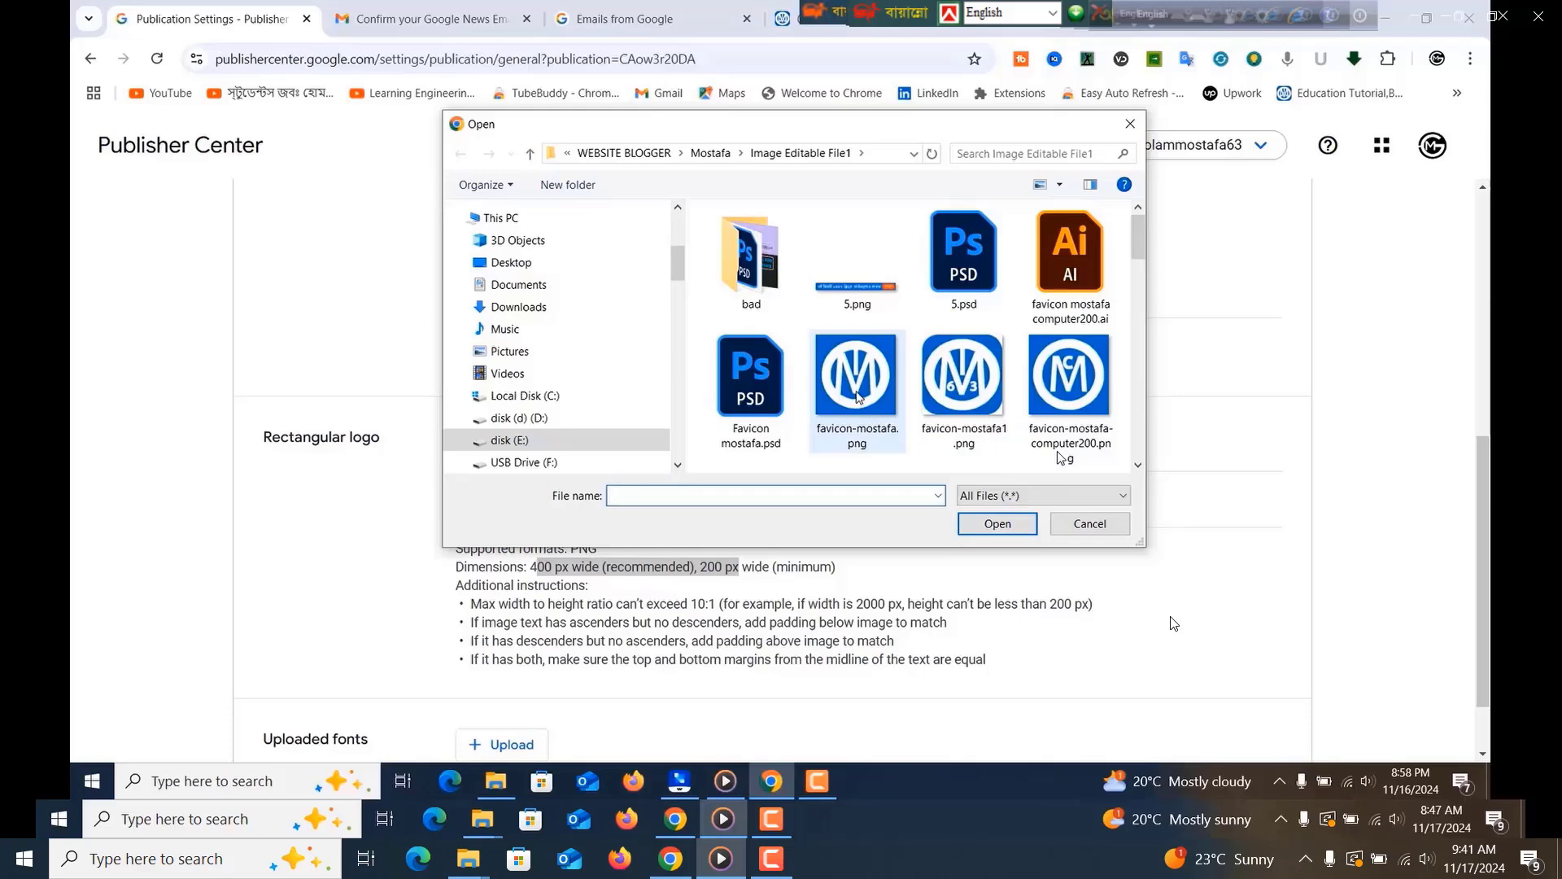
{"action": "double_click", "coordinate": [859, 396]}
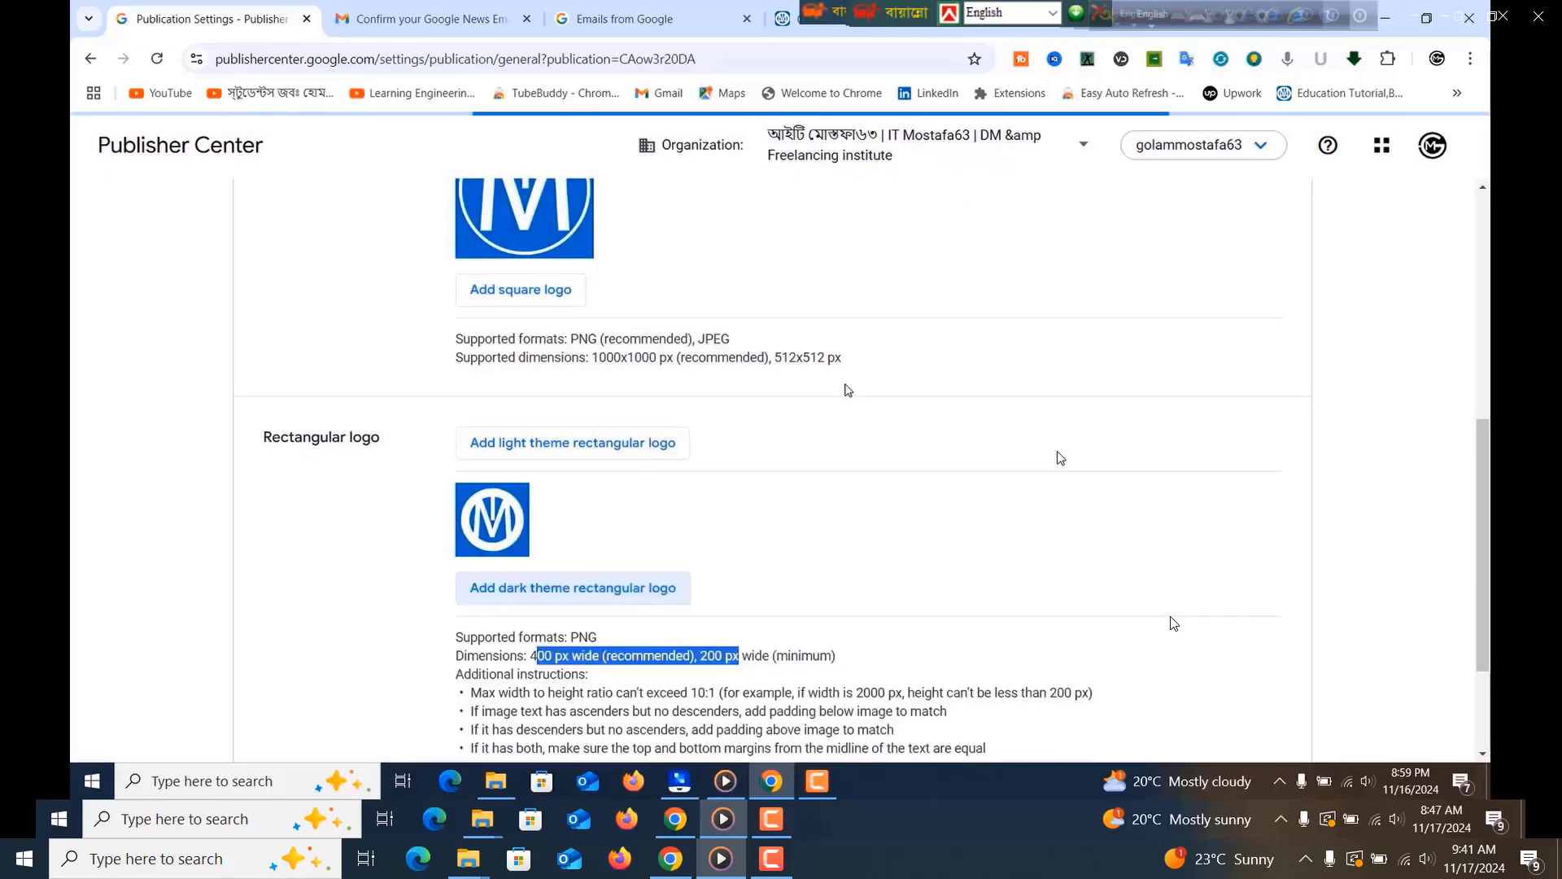
Step: Open Google News from a Google search for google news and enter site: in its search field
{"action": "scroll", "coordinate": [848, 389], "scroll_direction": "down", "scroll_amount": 1}
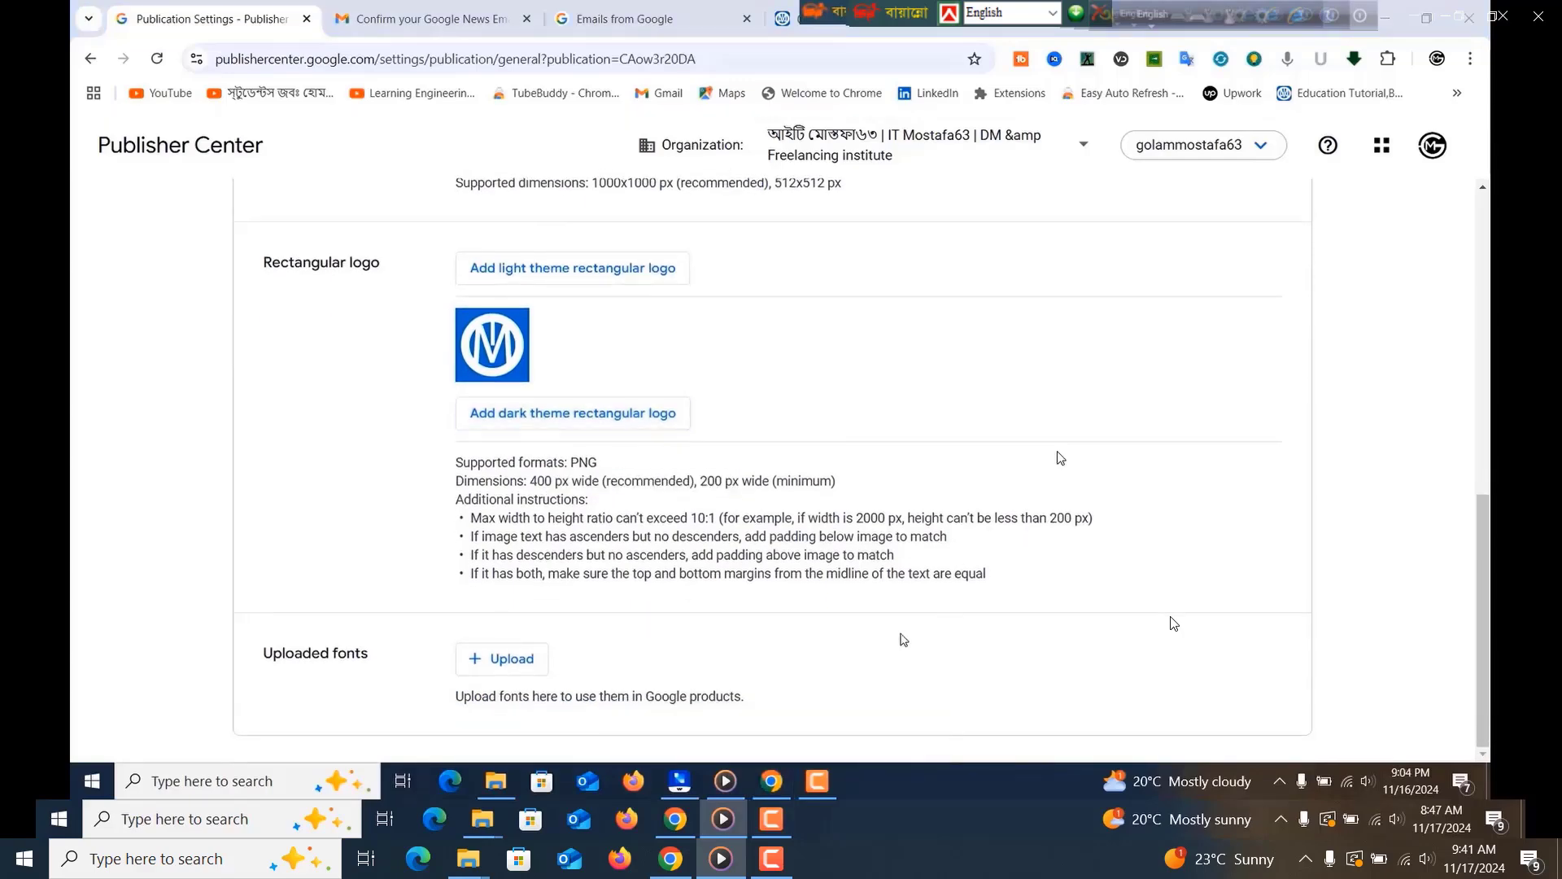
{"action": "scroll", "coordinate": [1060, 458], "scroll_direction": "up", "scroll_amount": 8}
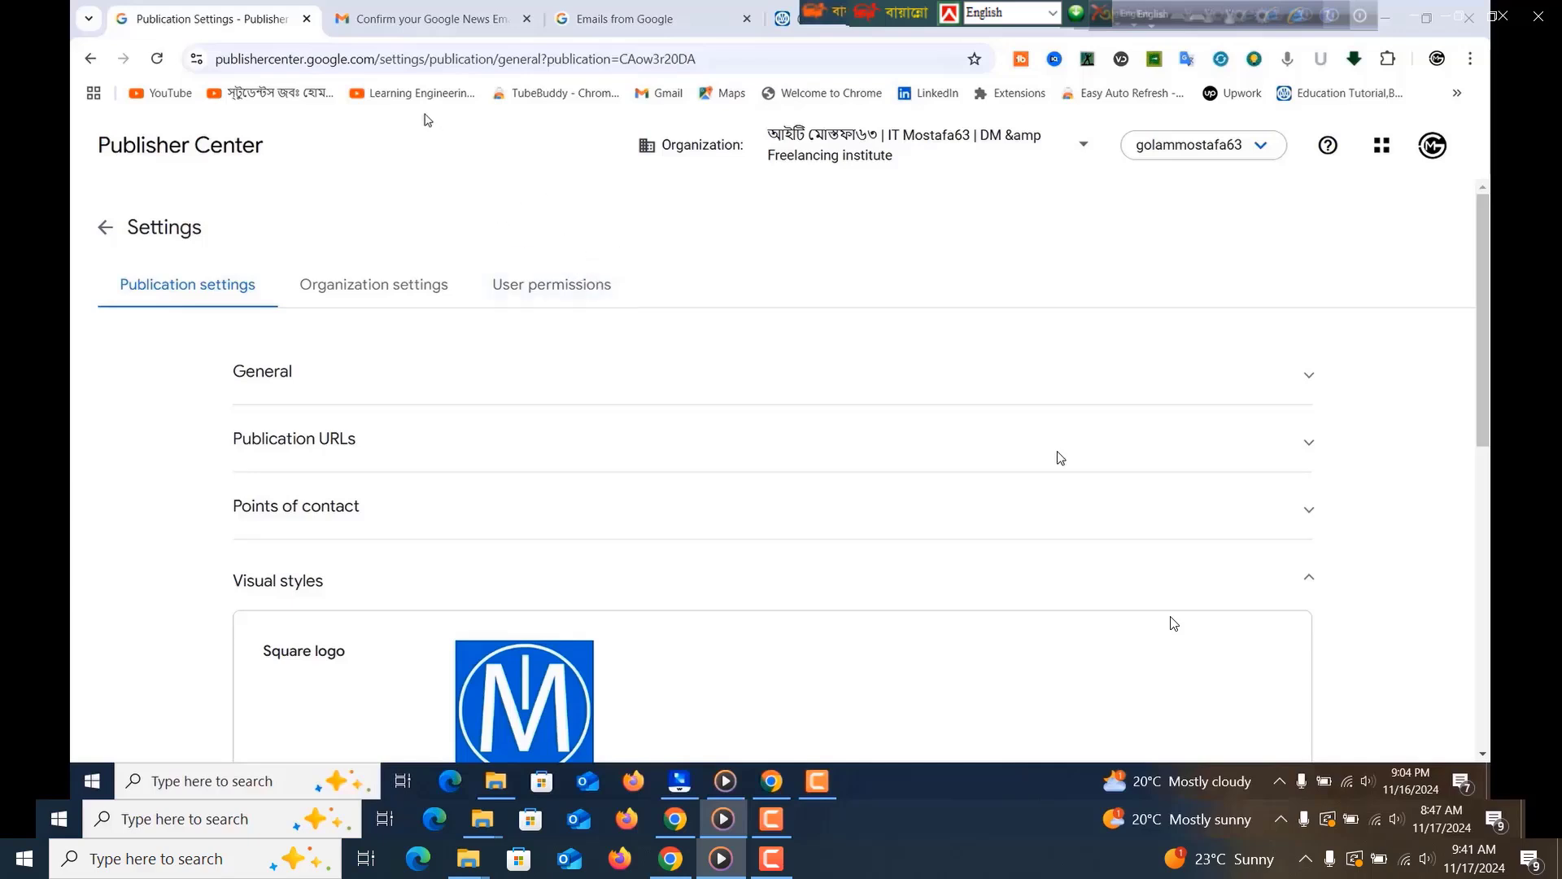
{"action": "left_click", "coordinate": [397, 66]}
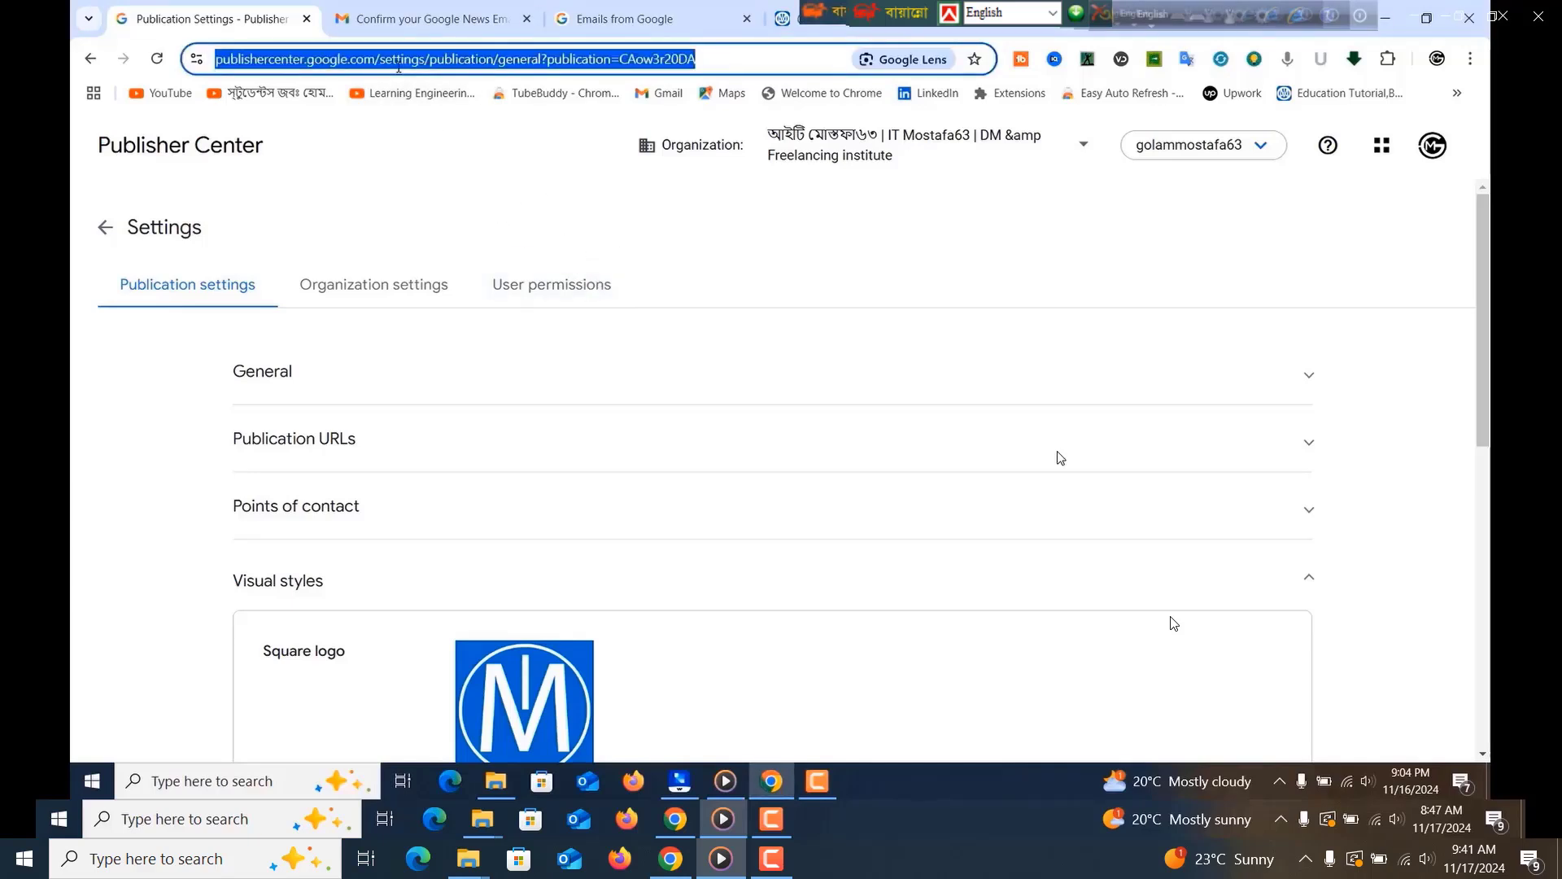
{"action": "type", "text": "news.g"}
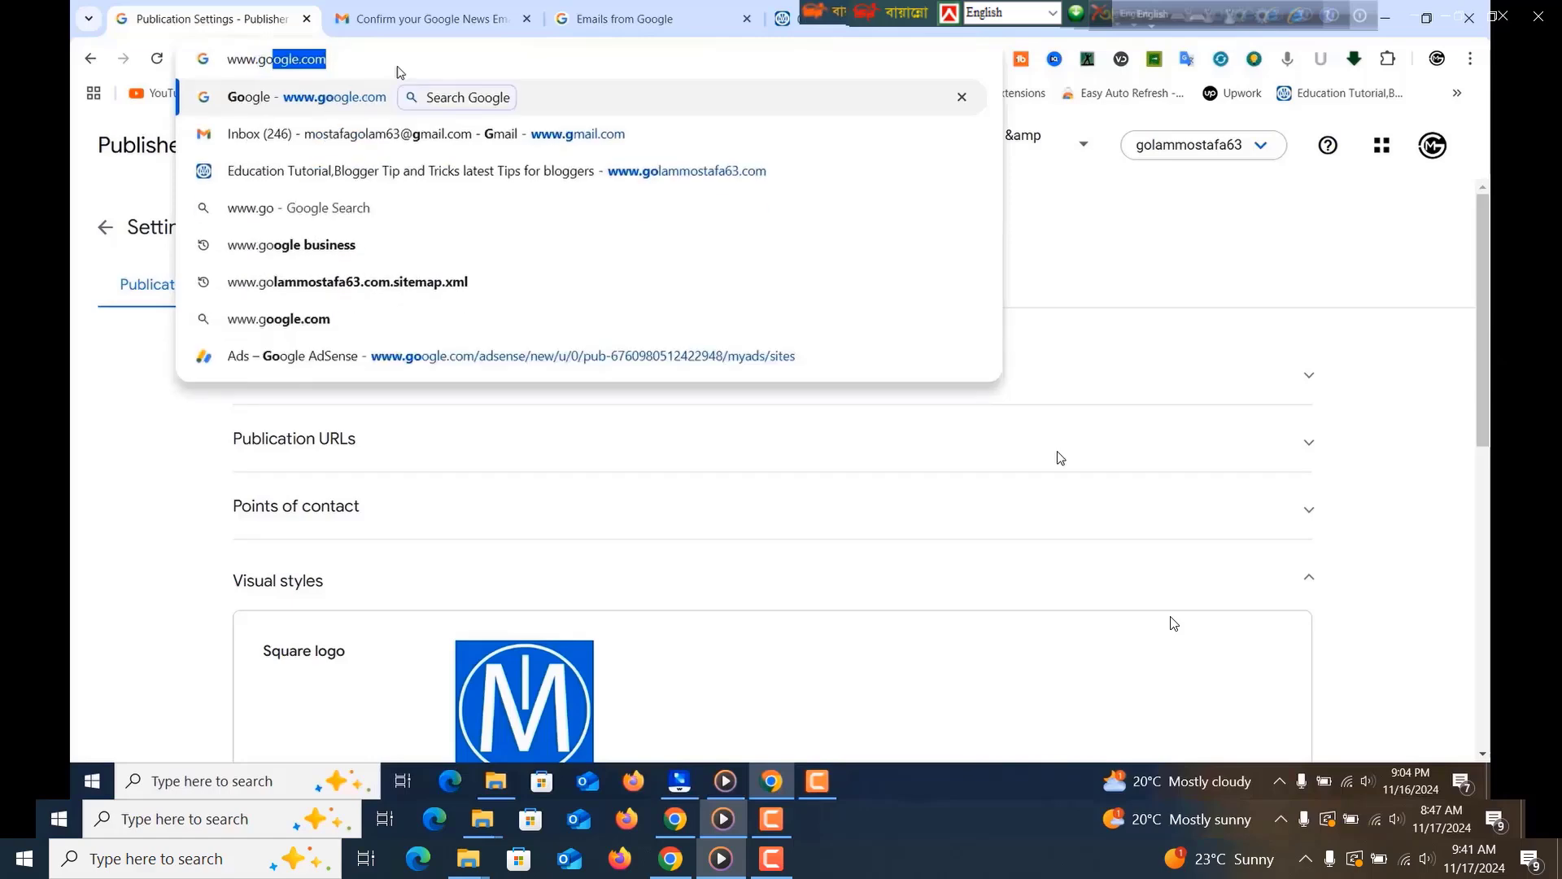
{"action": "key", "text": "Return"}
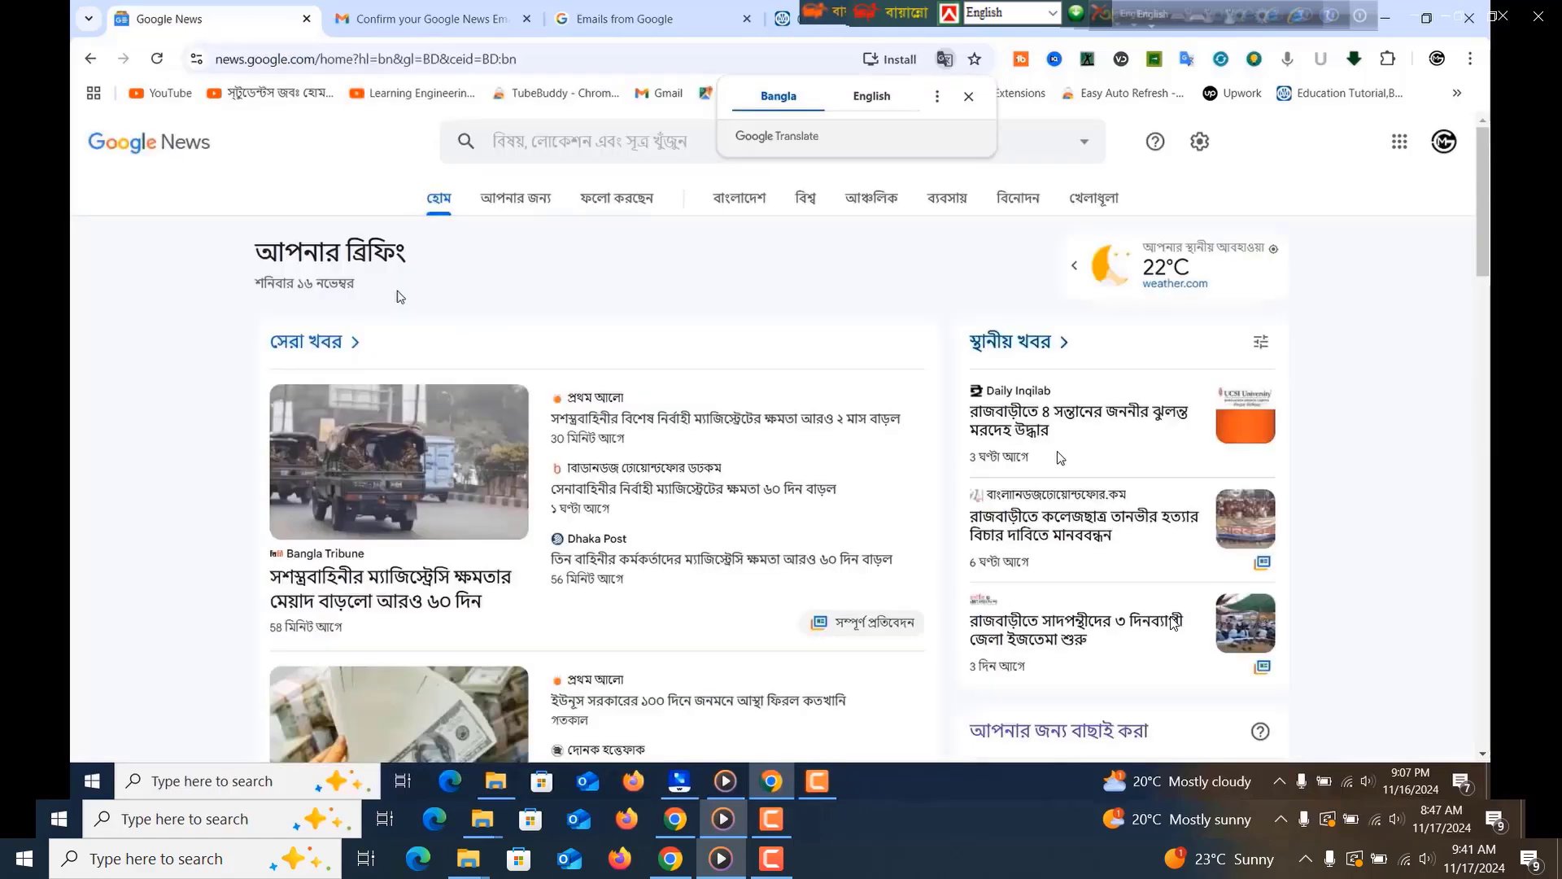
{"action": "left_click", "coordinate": [90, 58]}
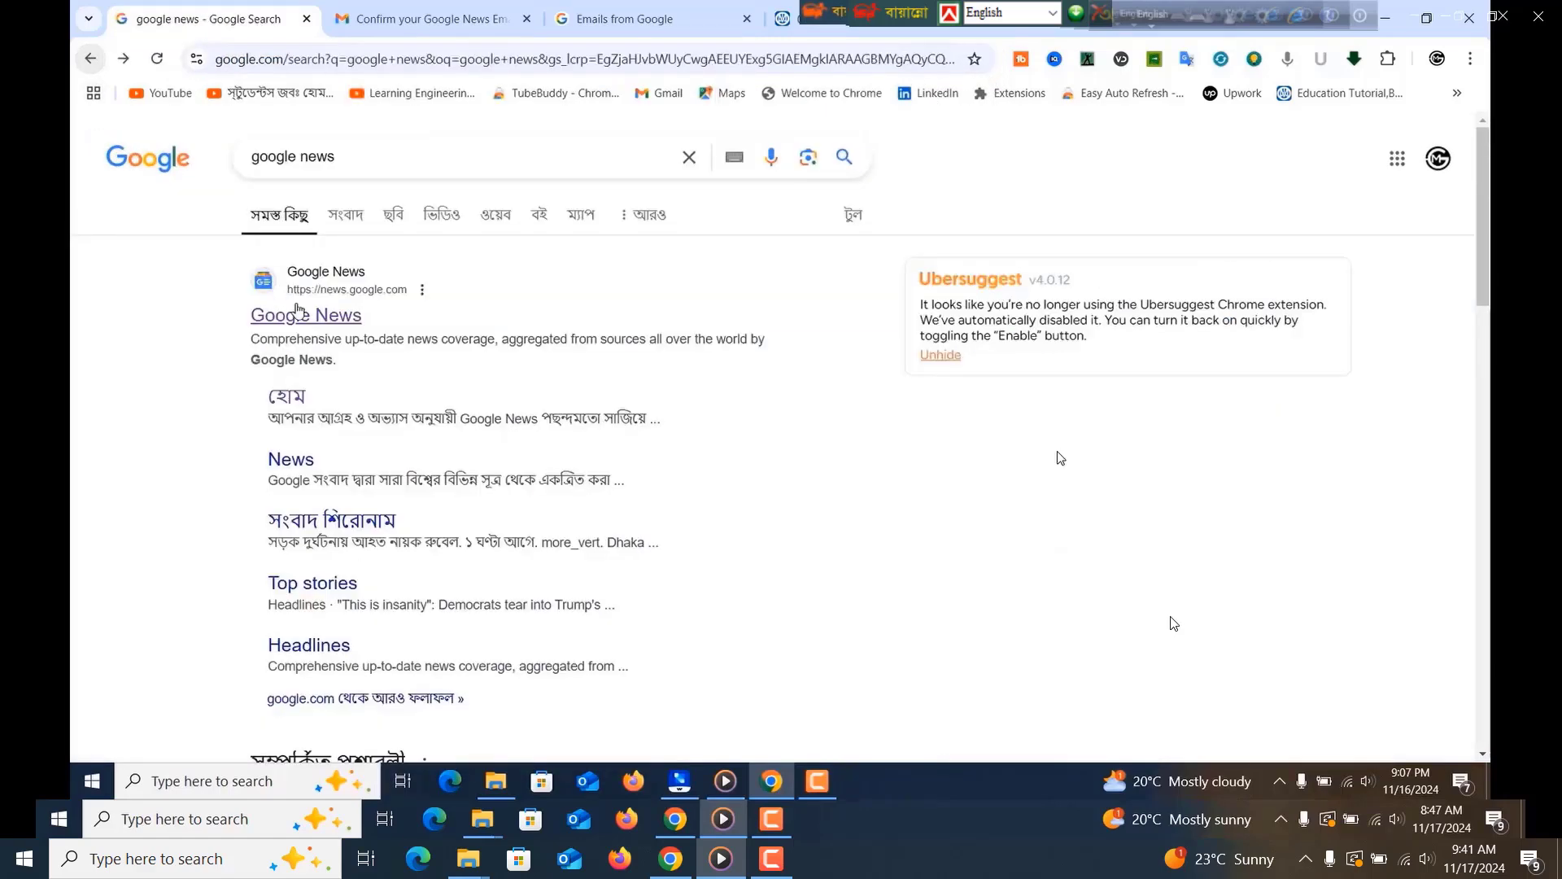
{"action": "left_click", "coordinate": [303, 318]}
{"action": "left_click", "coordinate": [552, 144]}
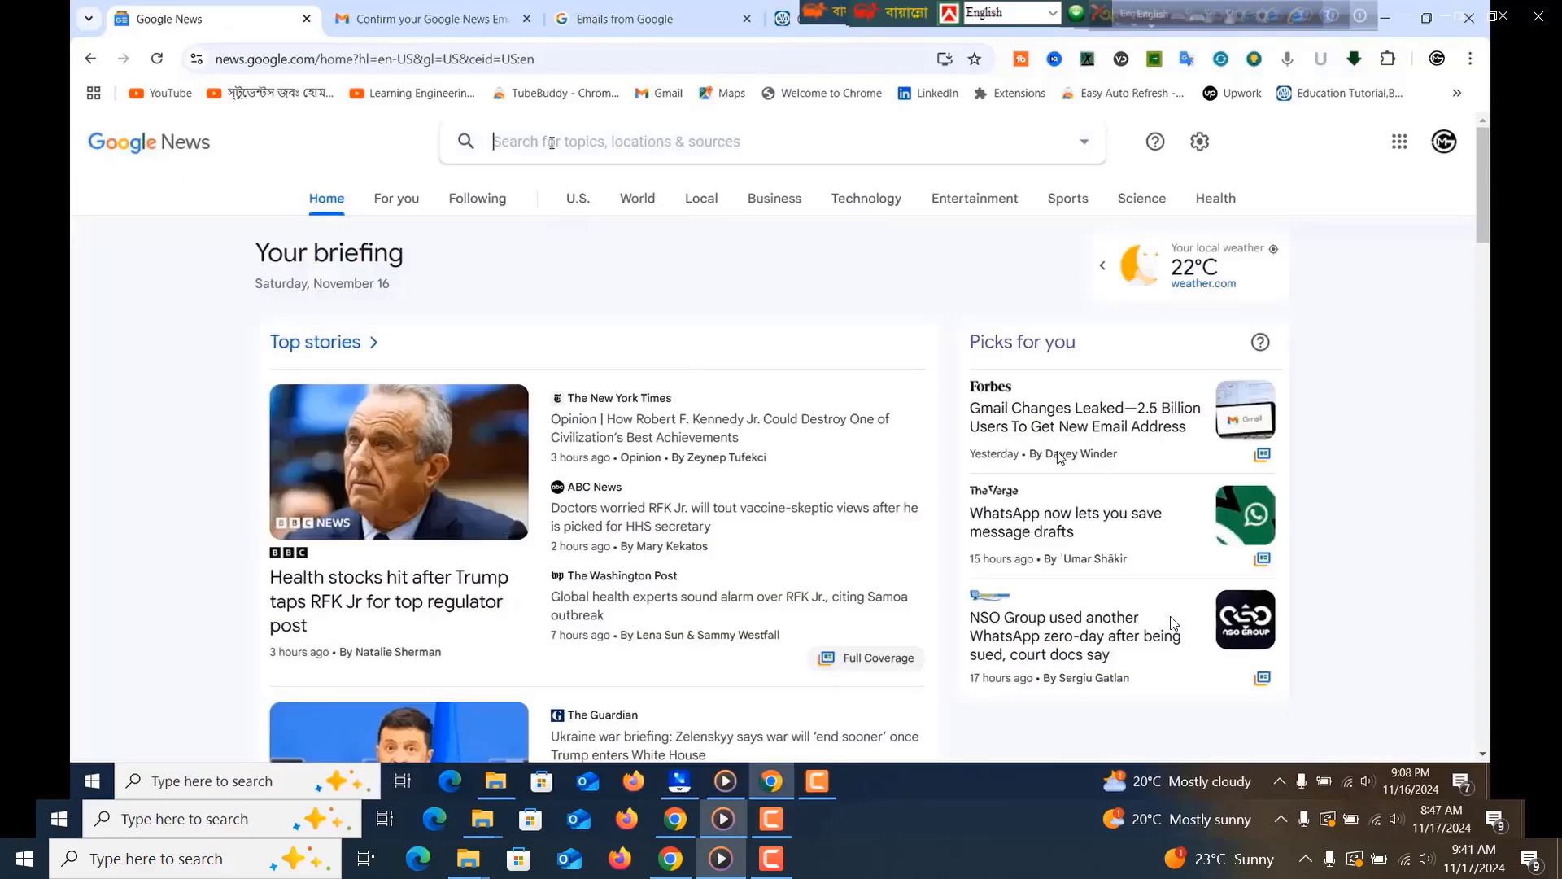
{"action": "type", "text": "site:"}
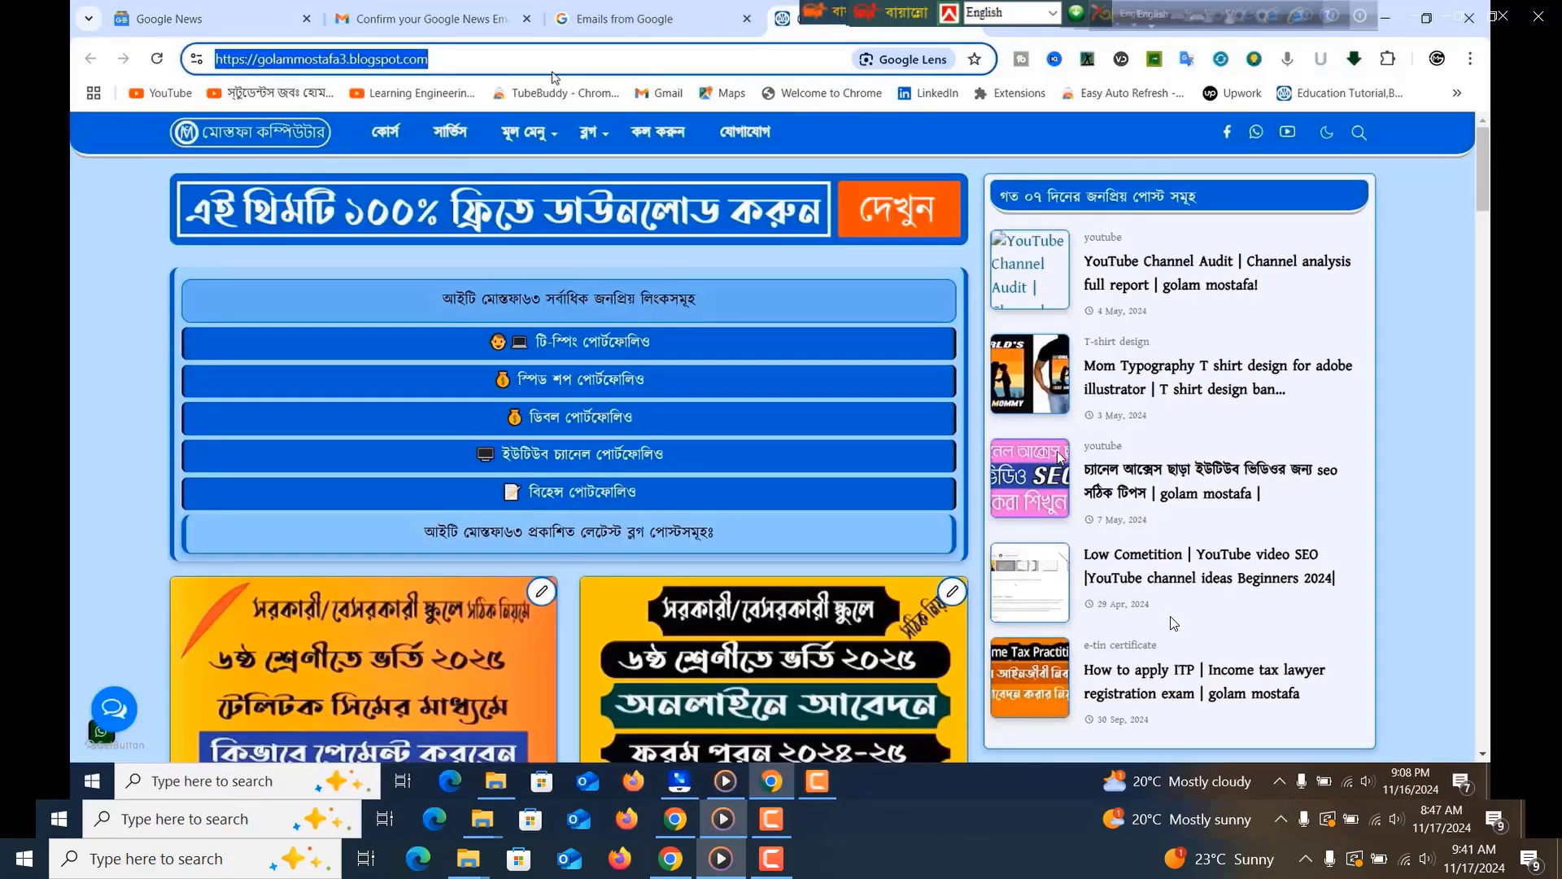
{"action": "left_click", "coordinate": [472, 58]}
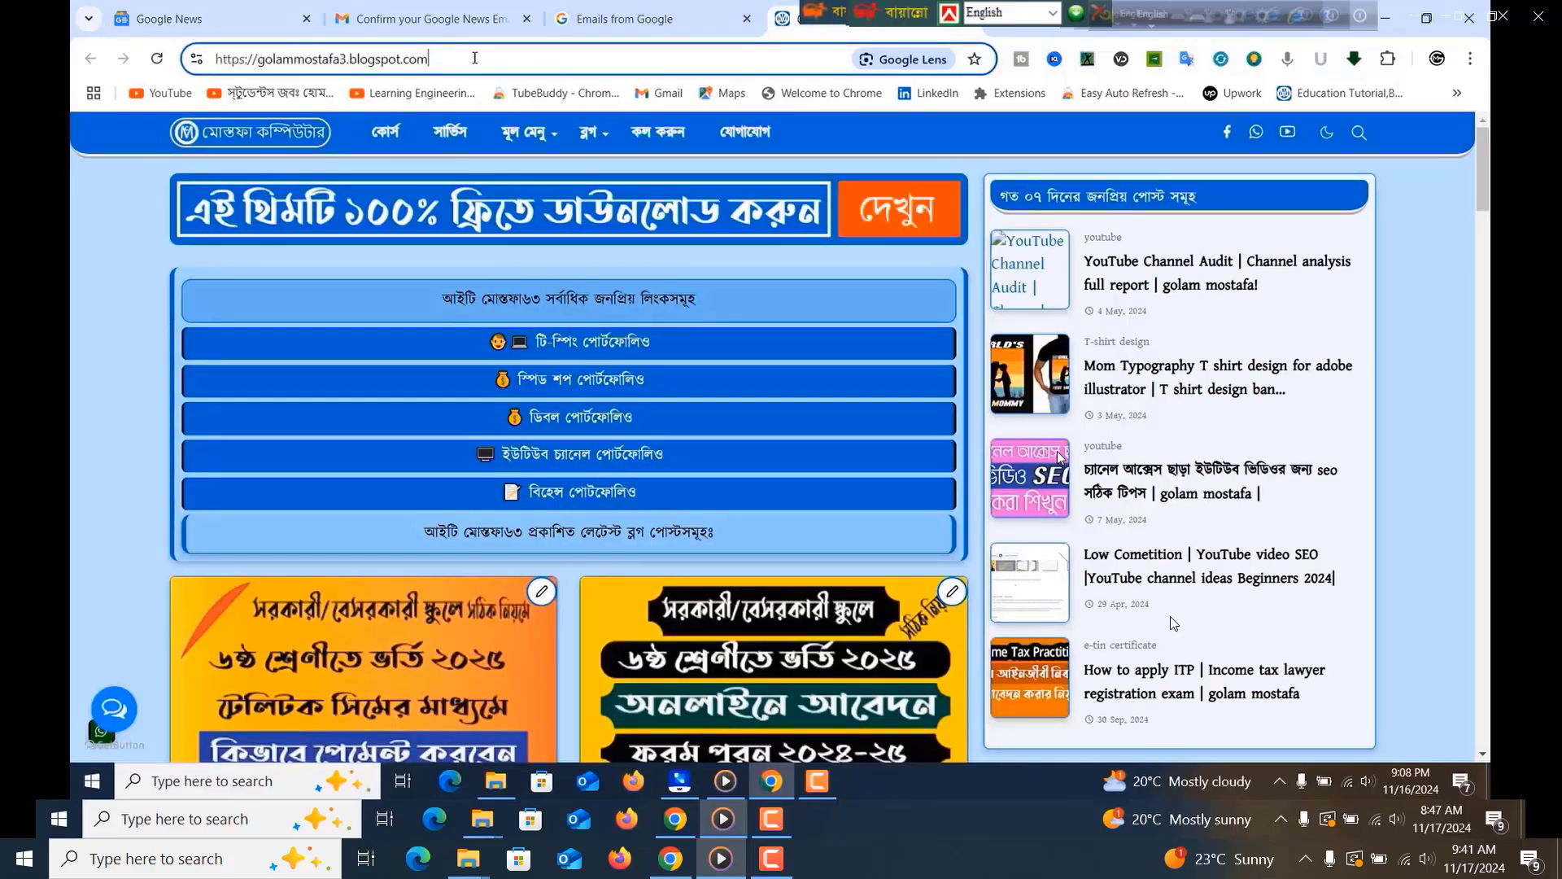
{"action": "left_click_drag", "start_coordinate": [425, 60], "coordinate": [249, 73]}
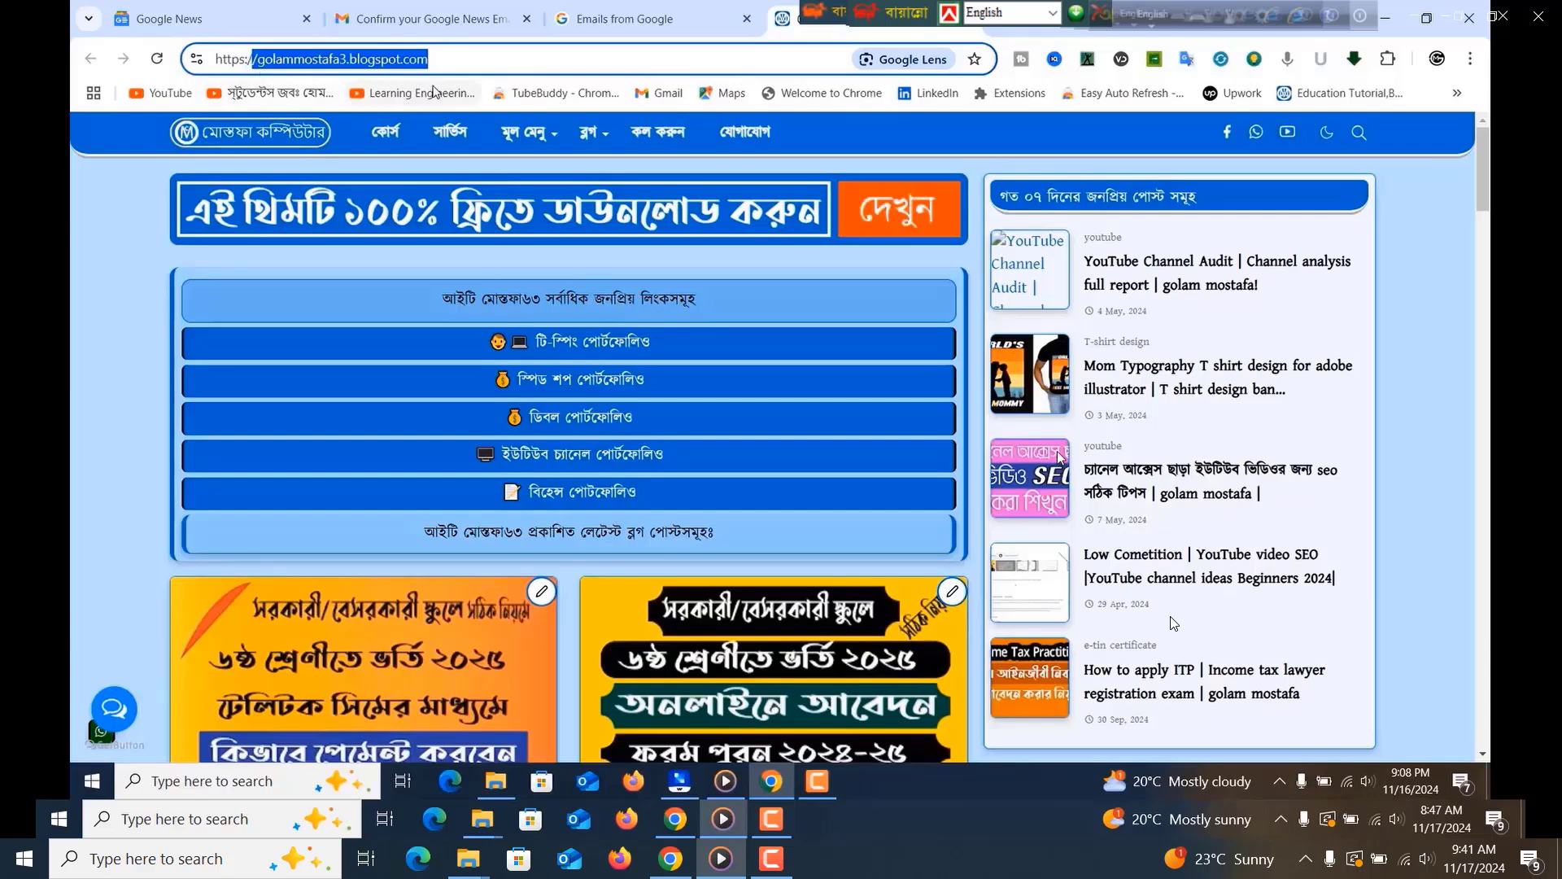
{"action": "left_click", "coordinate": [449, 58]}
{"action": "left_click_drag", "start_coordinate": [449, 58], "coordinate": [220, 61]}
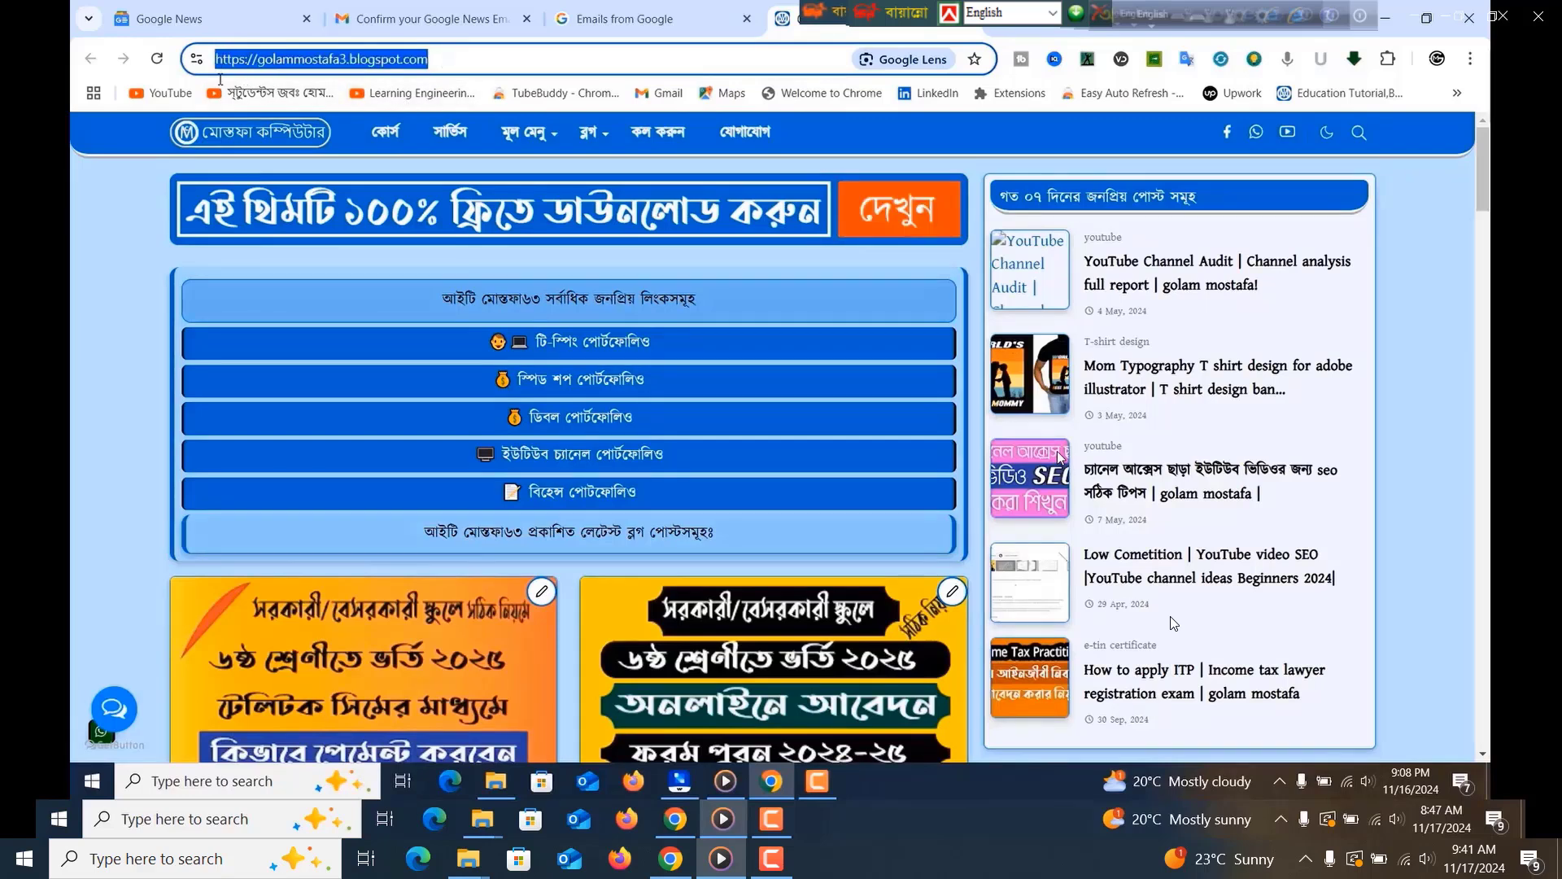
{"action": "type", "text": "www.go"}
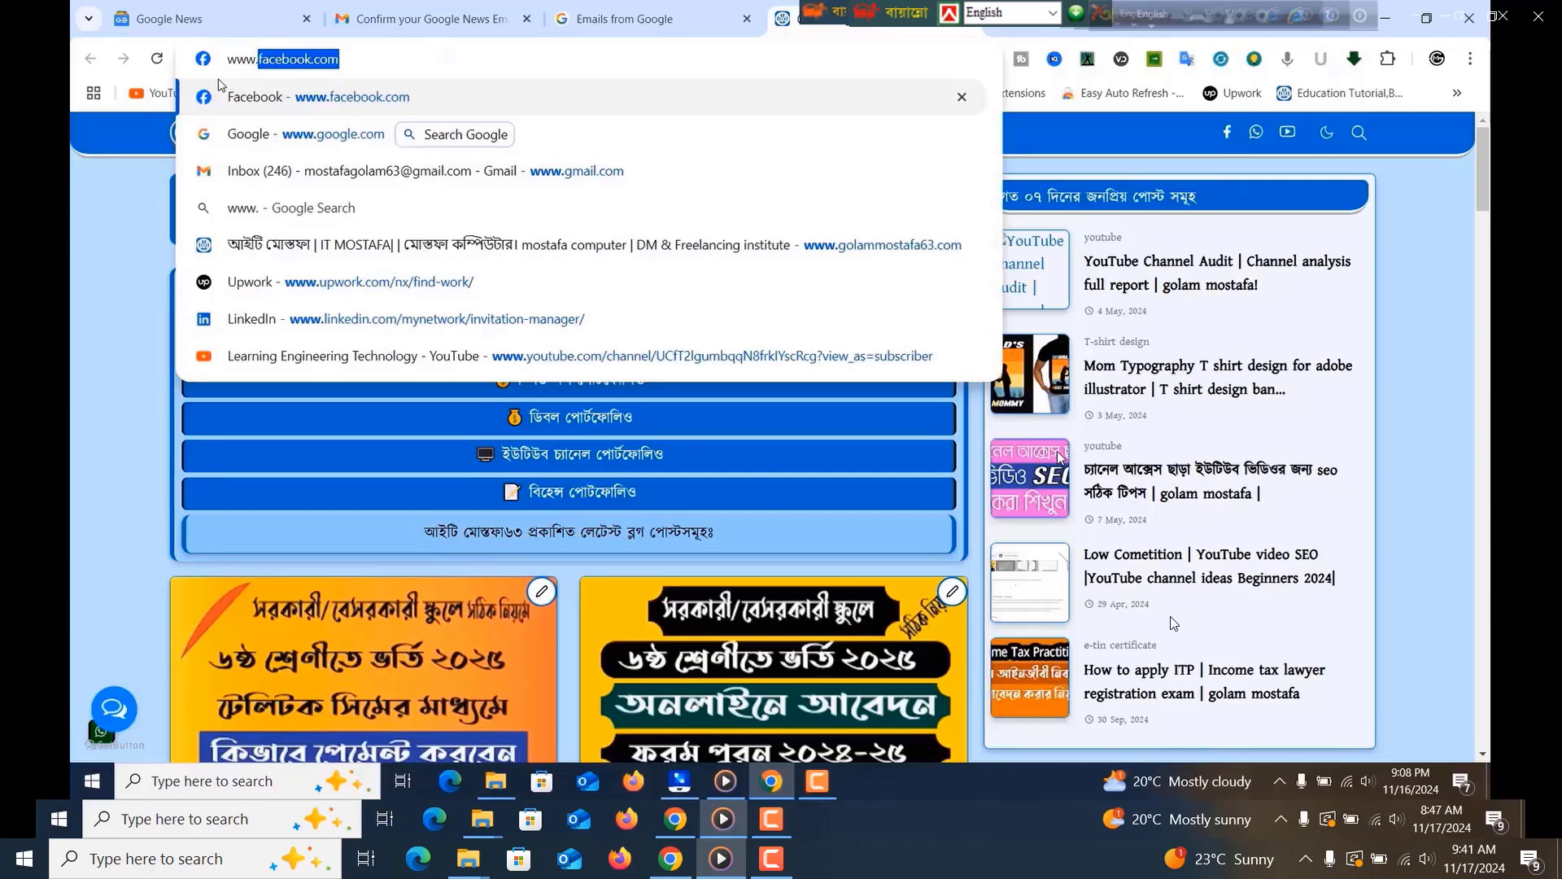
{"action": "key", "text": "BackSpace"}
{"action": "key", "text": "BackSpace"}
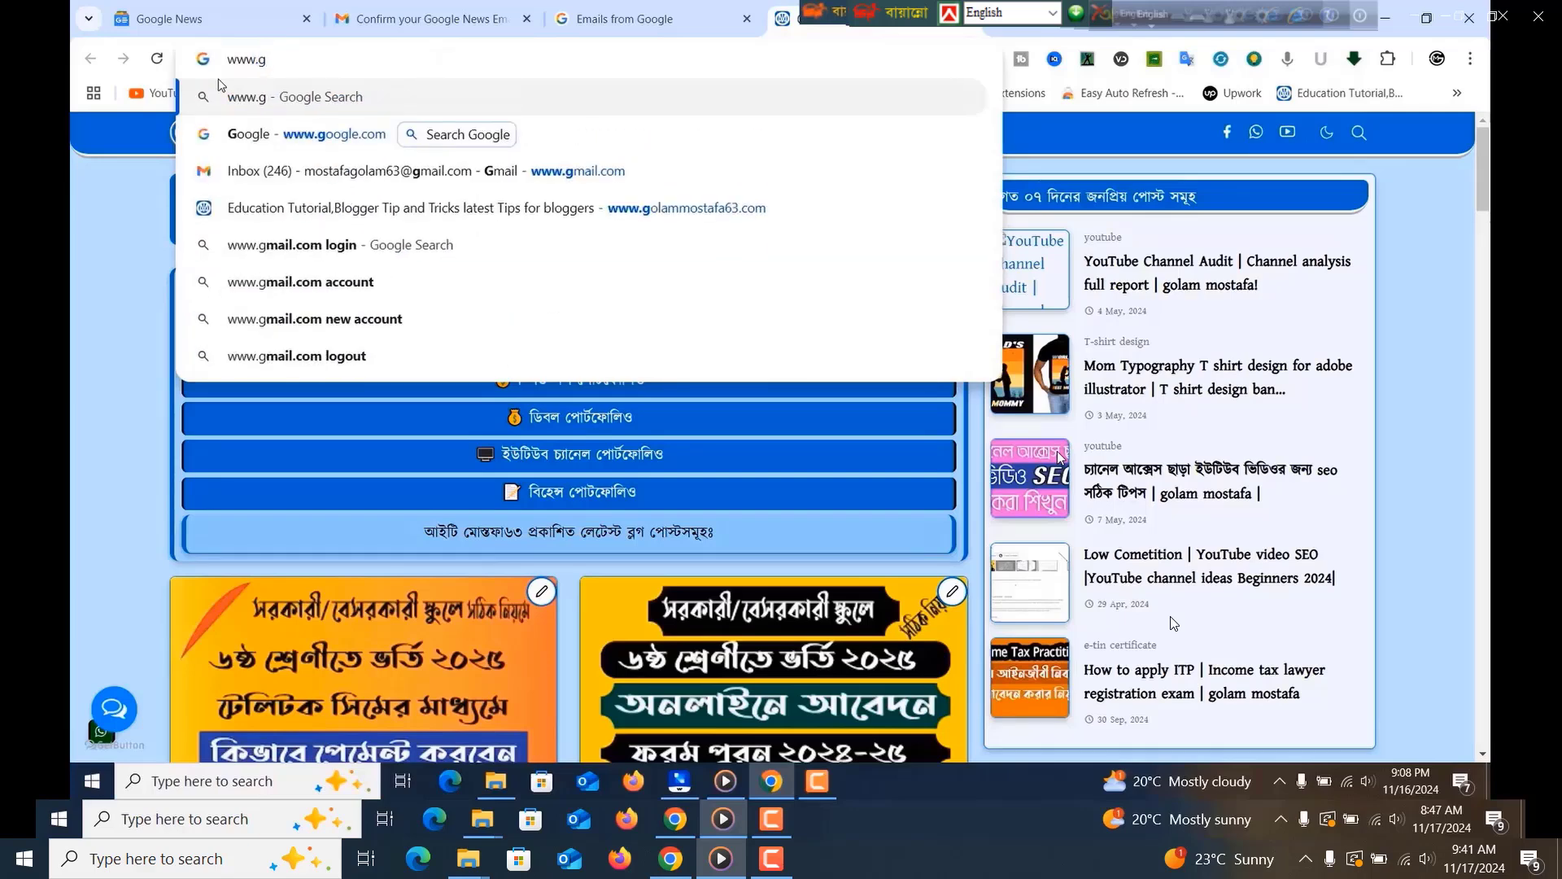
{"action": "type", "text": "ol"}
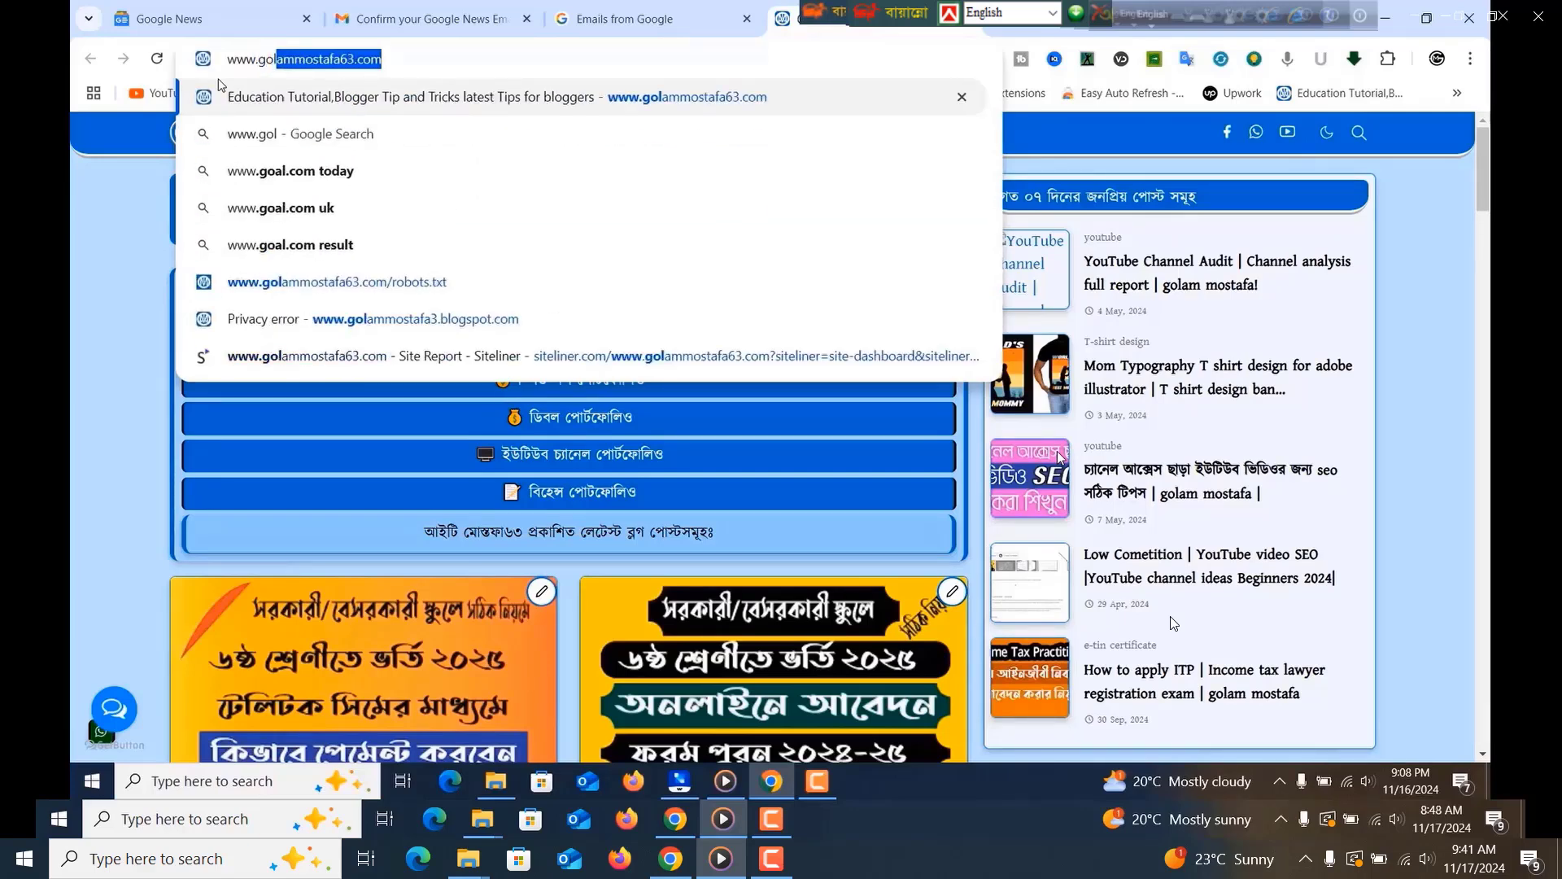
{"action": "key", "text": "Return"}
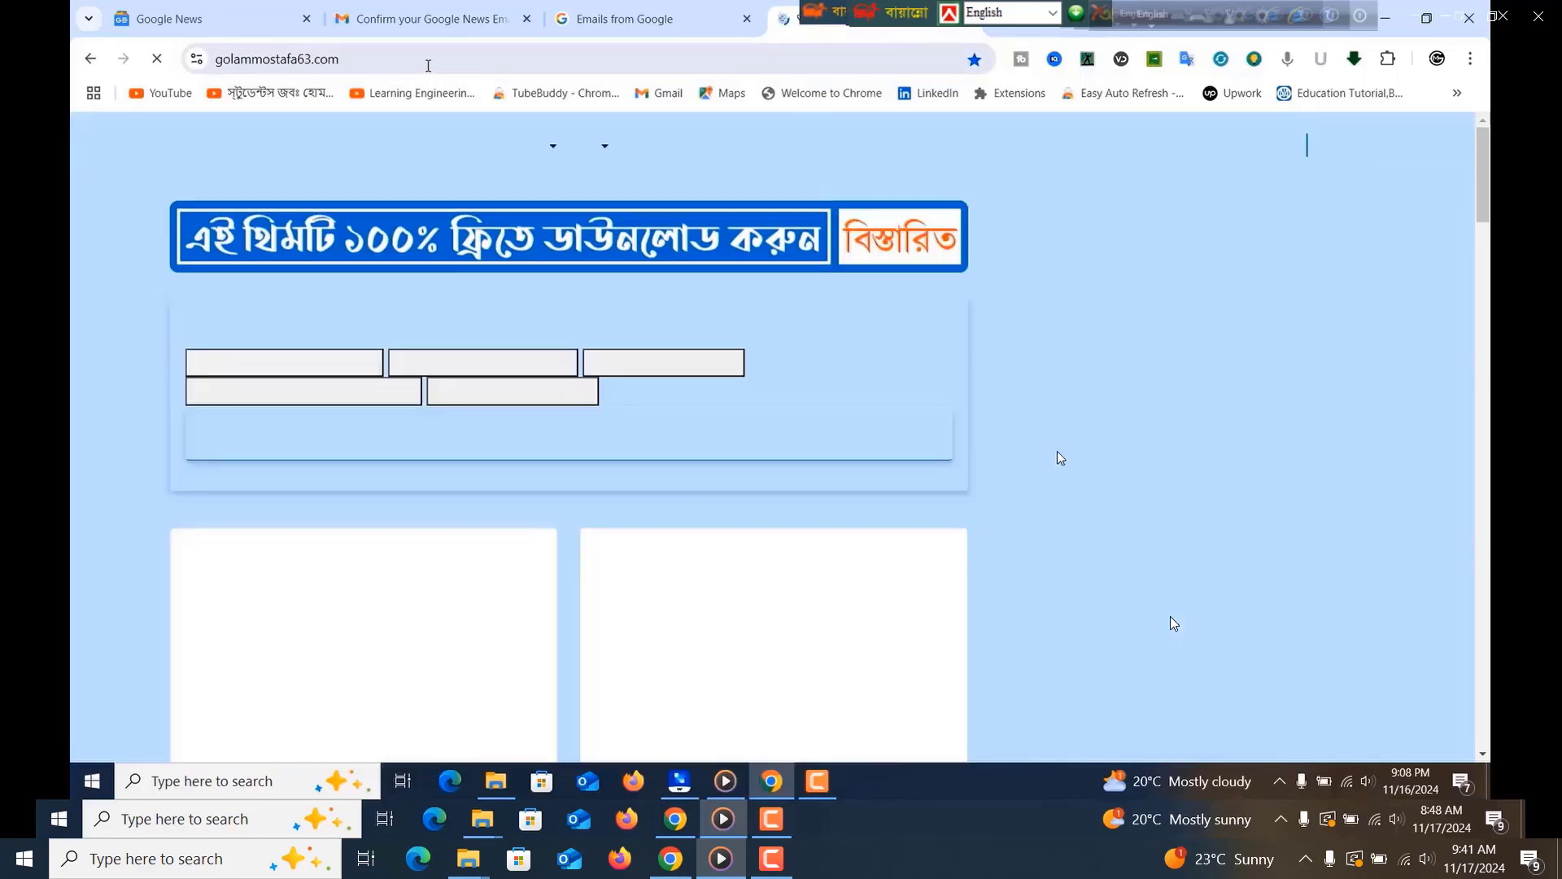
Step: Copy the loaded site's full address, add it after site: in the Google News search, and run the search
{"action": "left_click", "coordinate": [428, 58]}
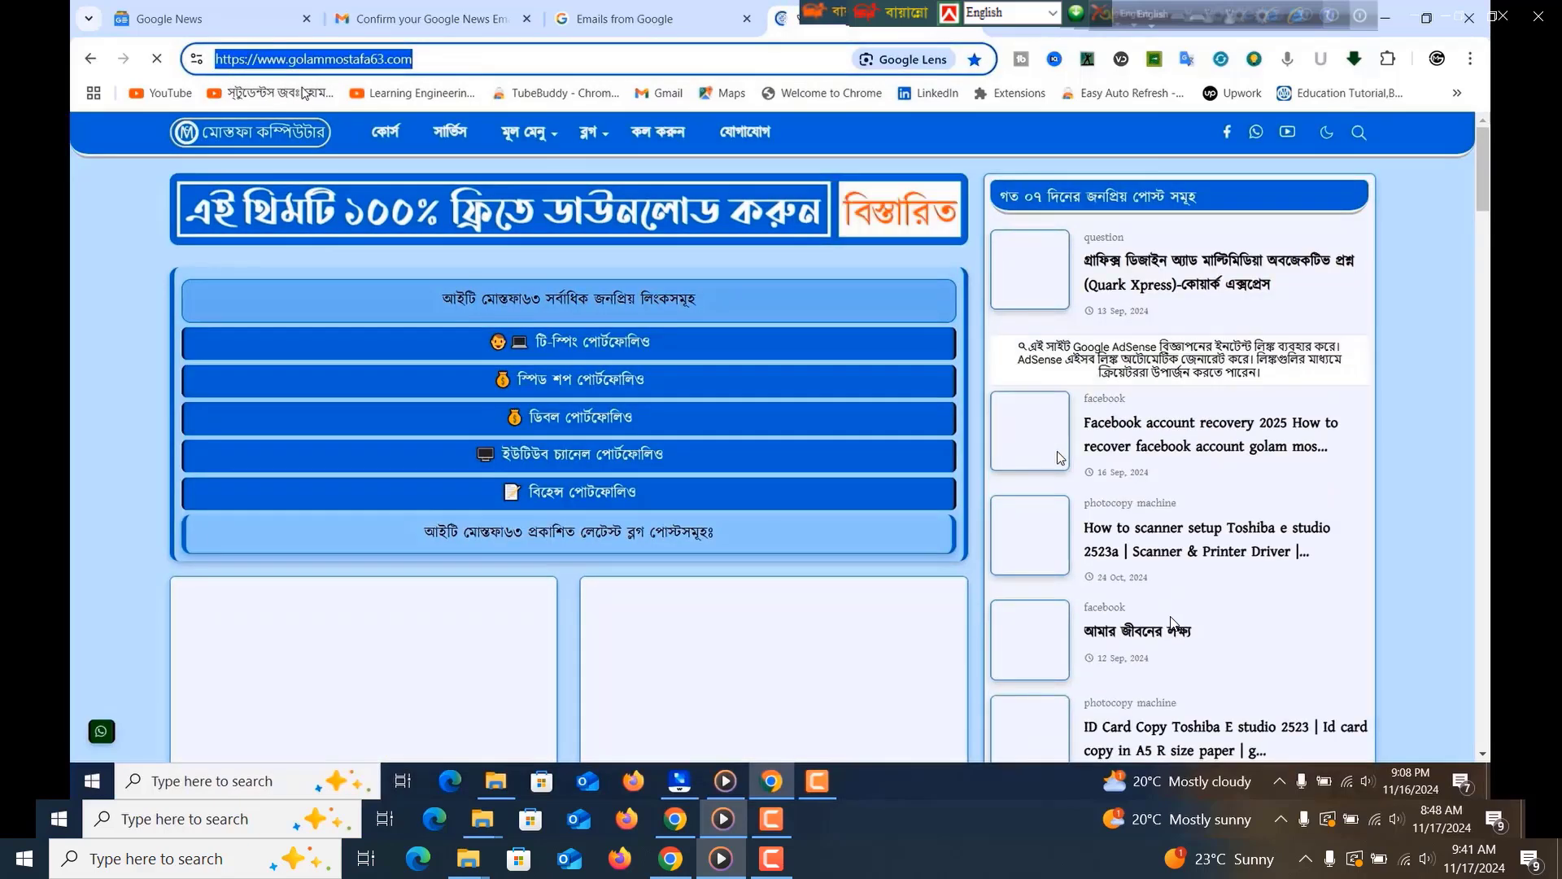
{"action": "right_click", "coordinate": [321, 61]}
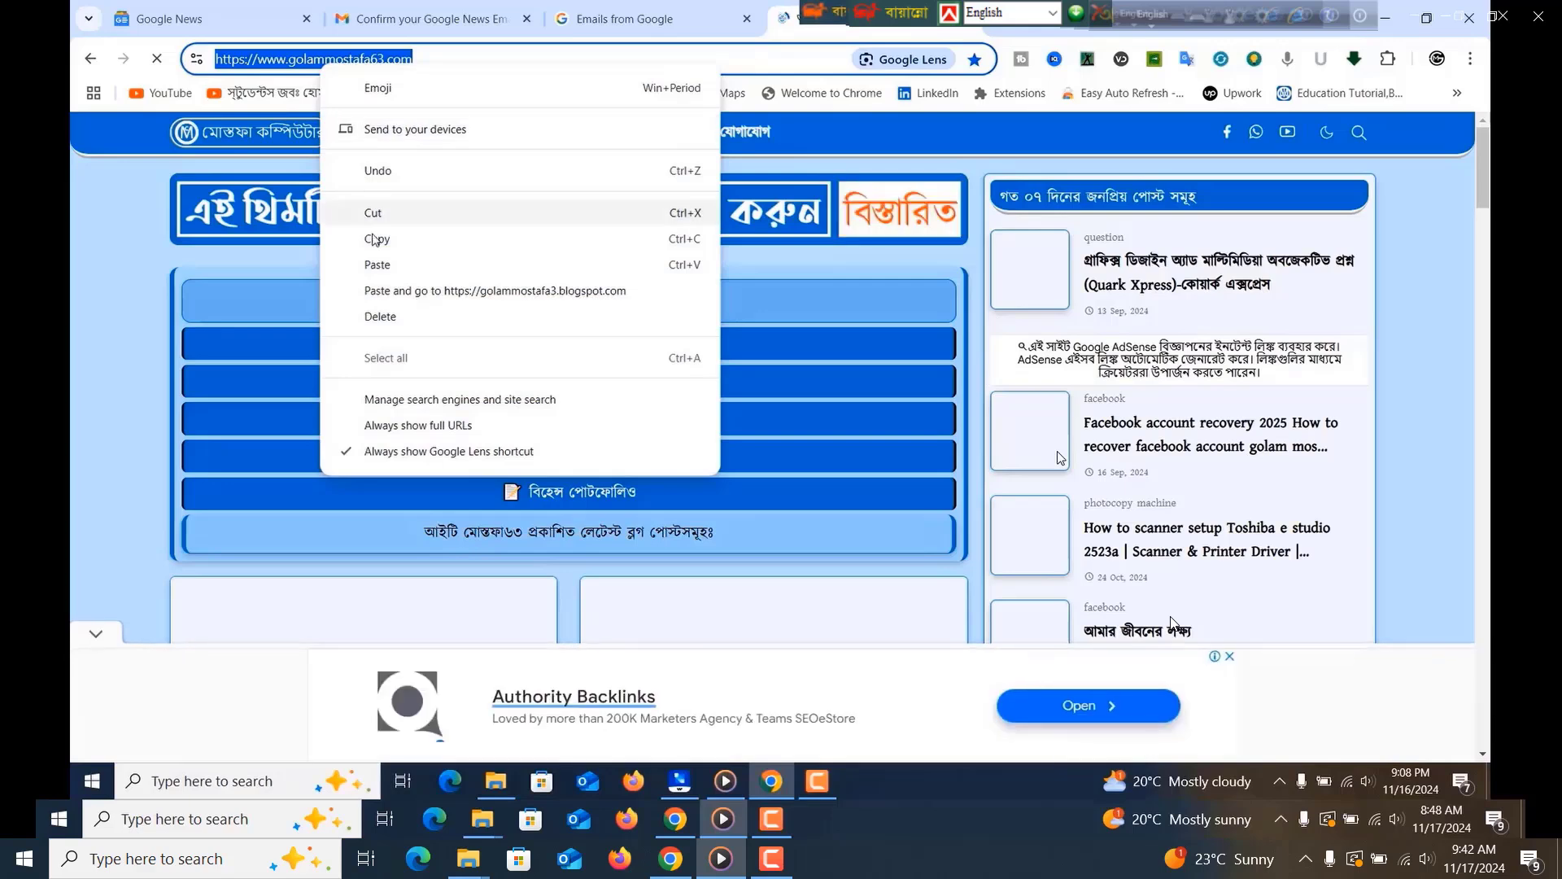
{"action": "left_click", "coordinate": [376, 239]}
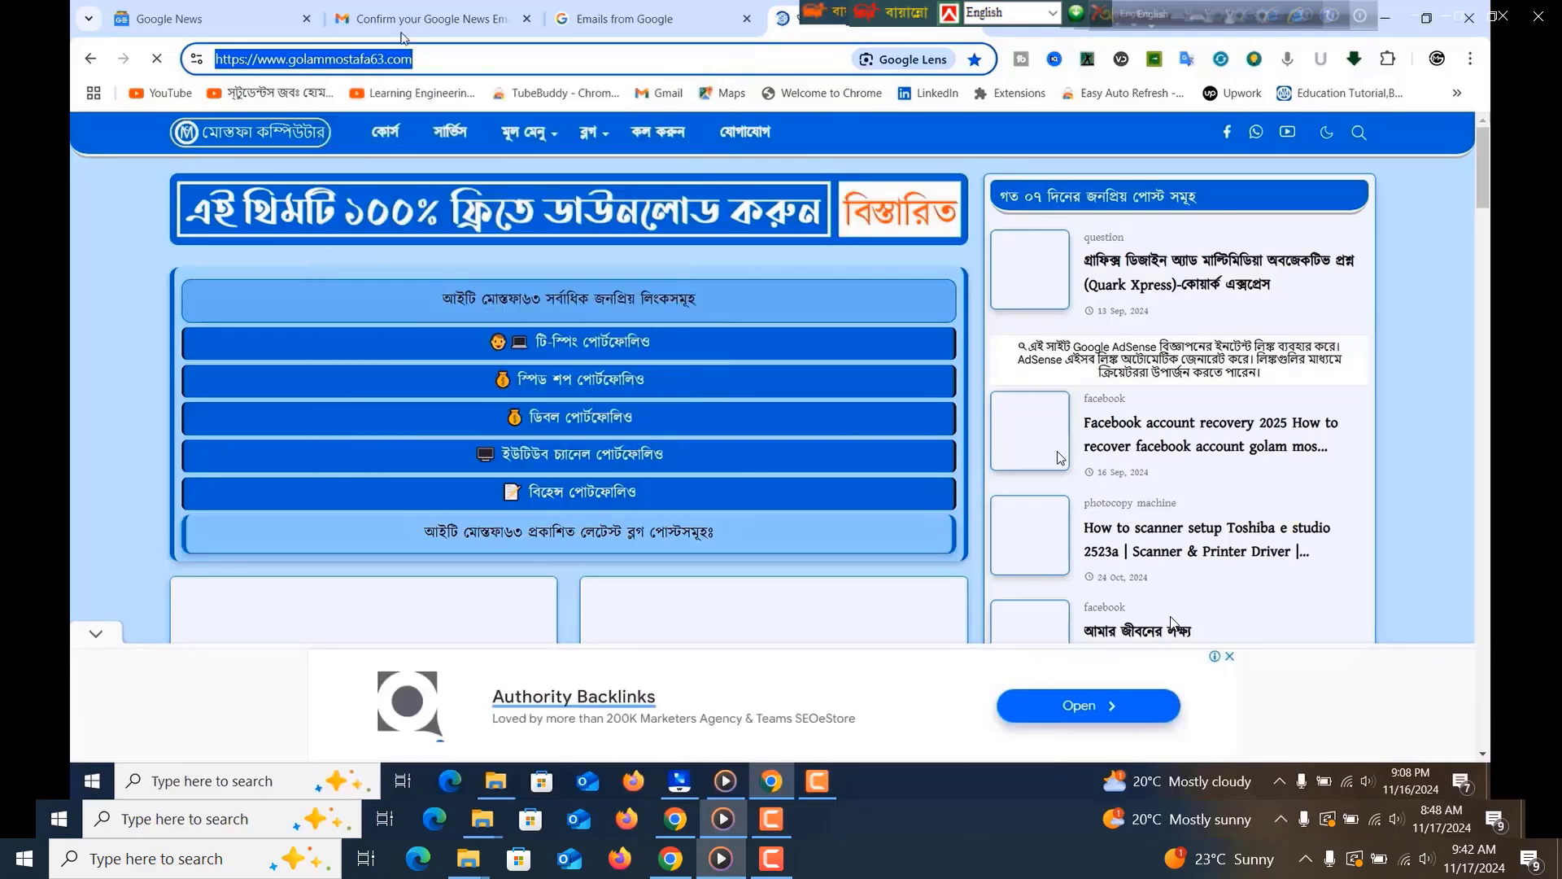
{"action": "left_click", "coordinate": [218, 21]}
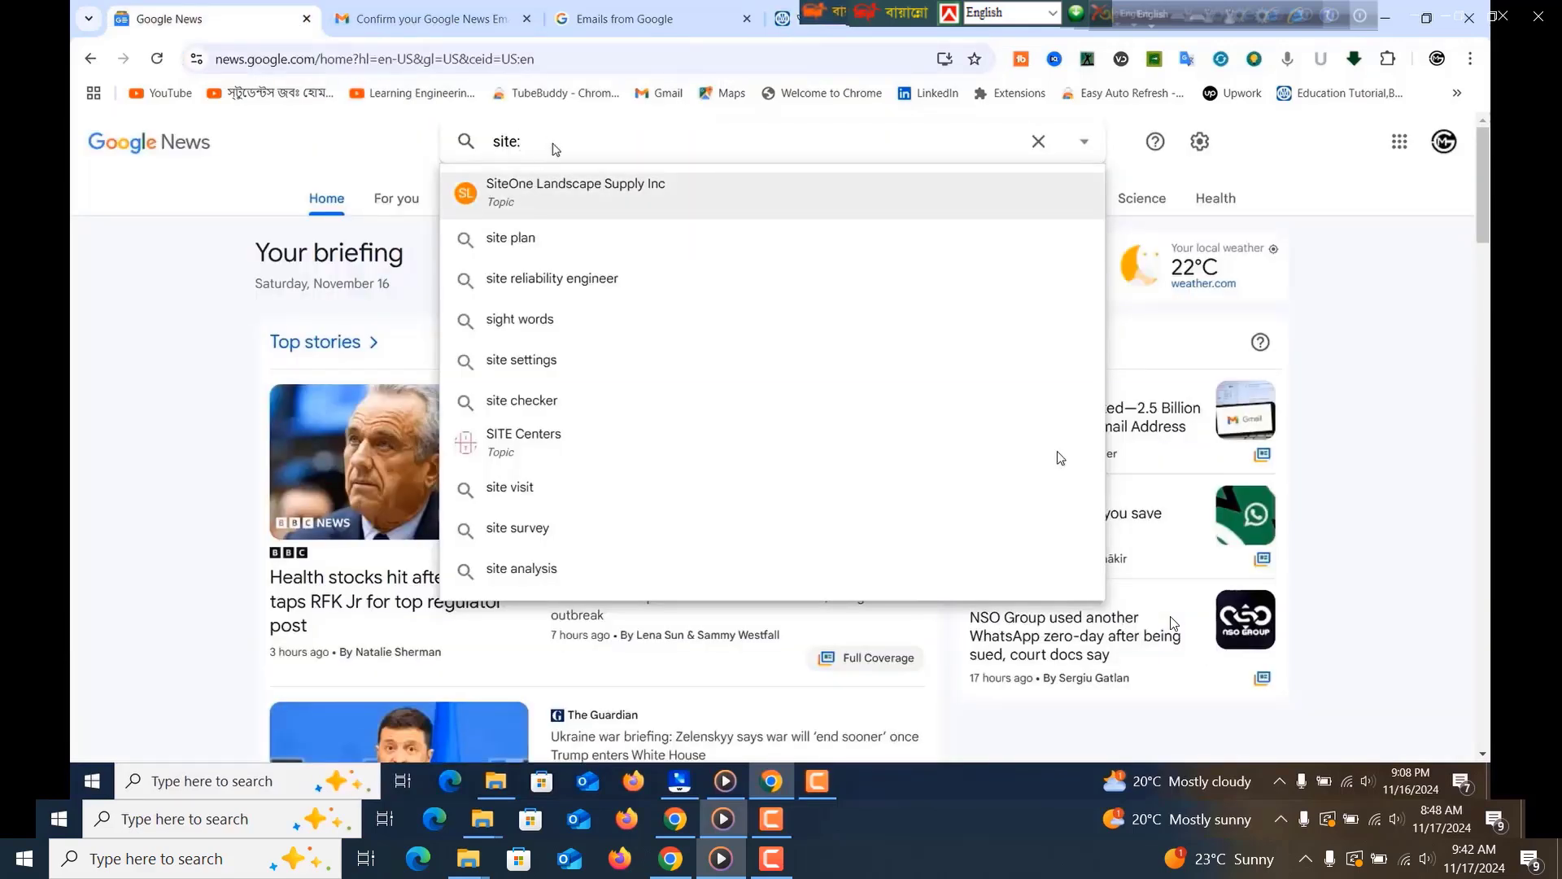
{"action": "right_click", "coordinate": [555, 149]}
{"action": "left_click", "coordinate": [616, 327]}
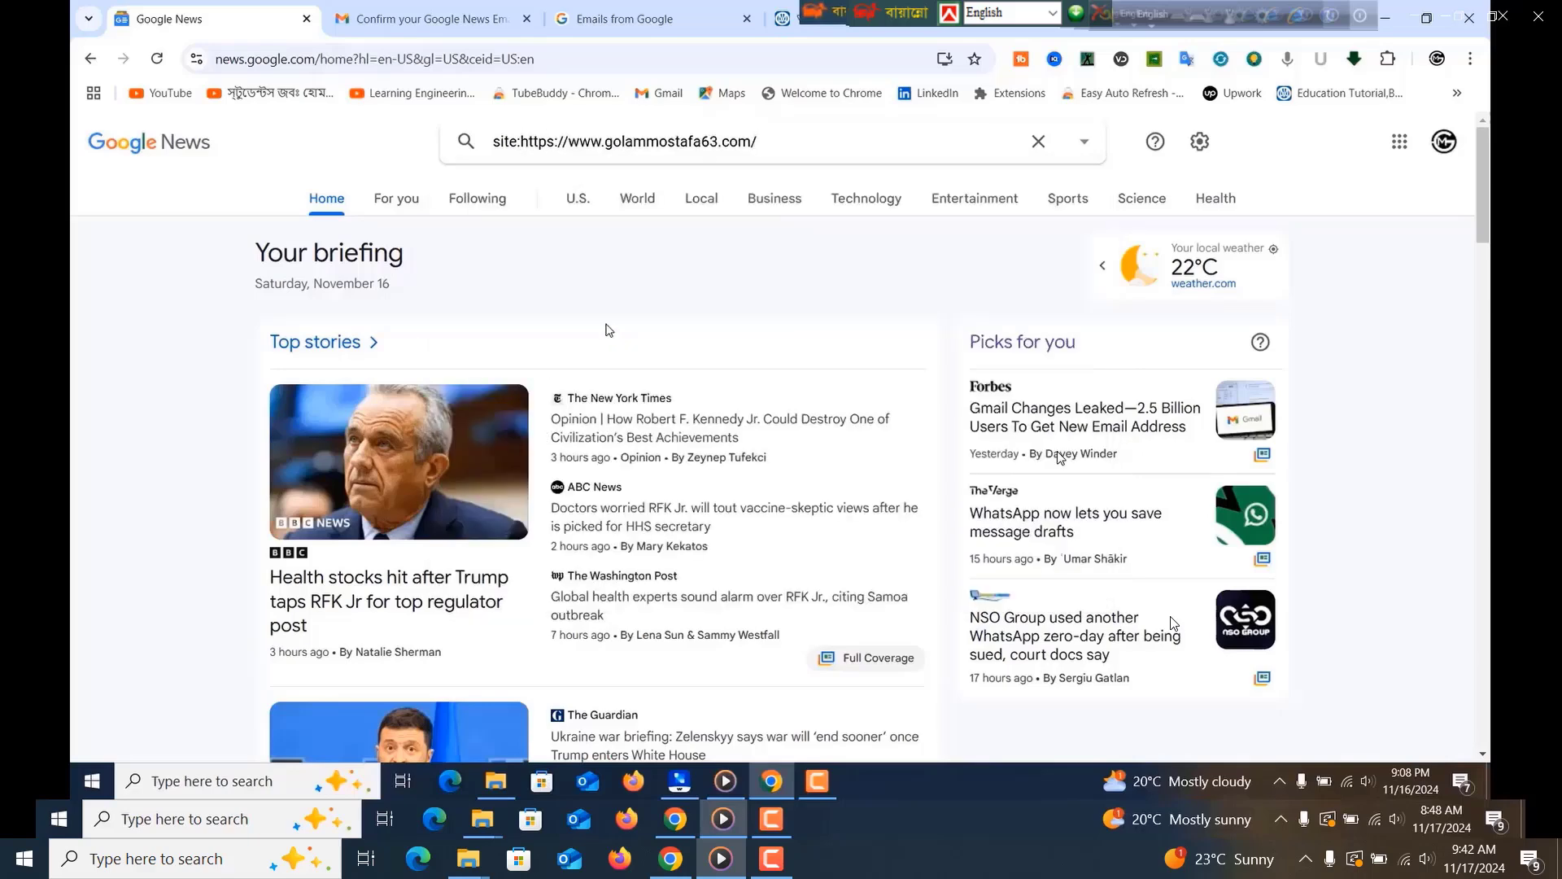
{"action": "key", "text": "Return"}
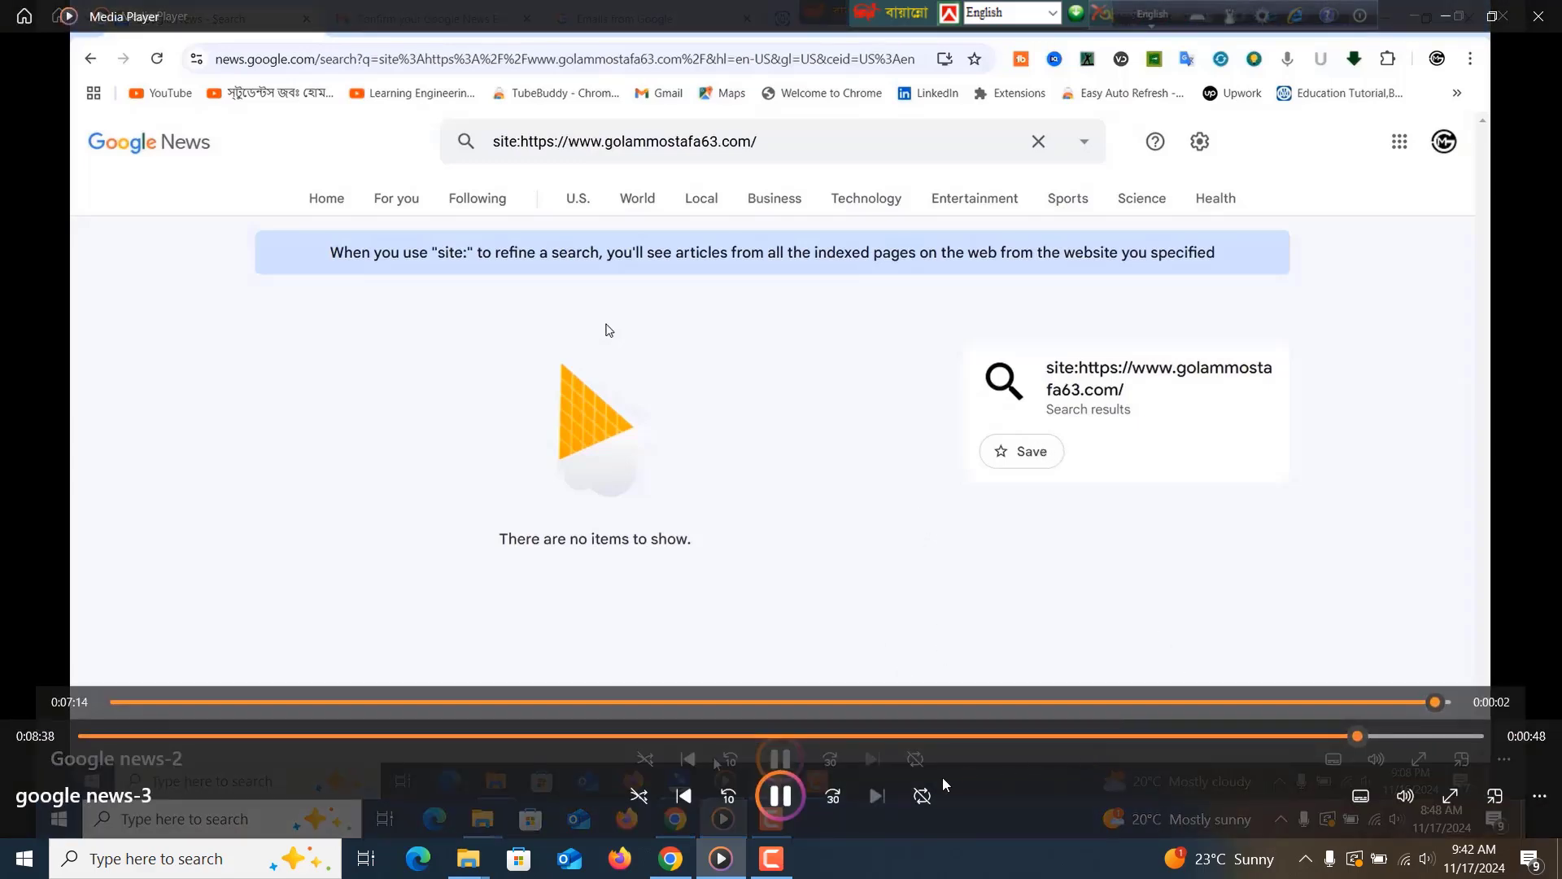
{"action": "left_click", "coordinate": [781, 795]}
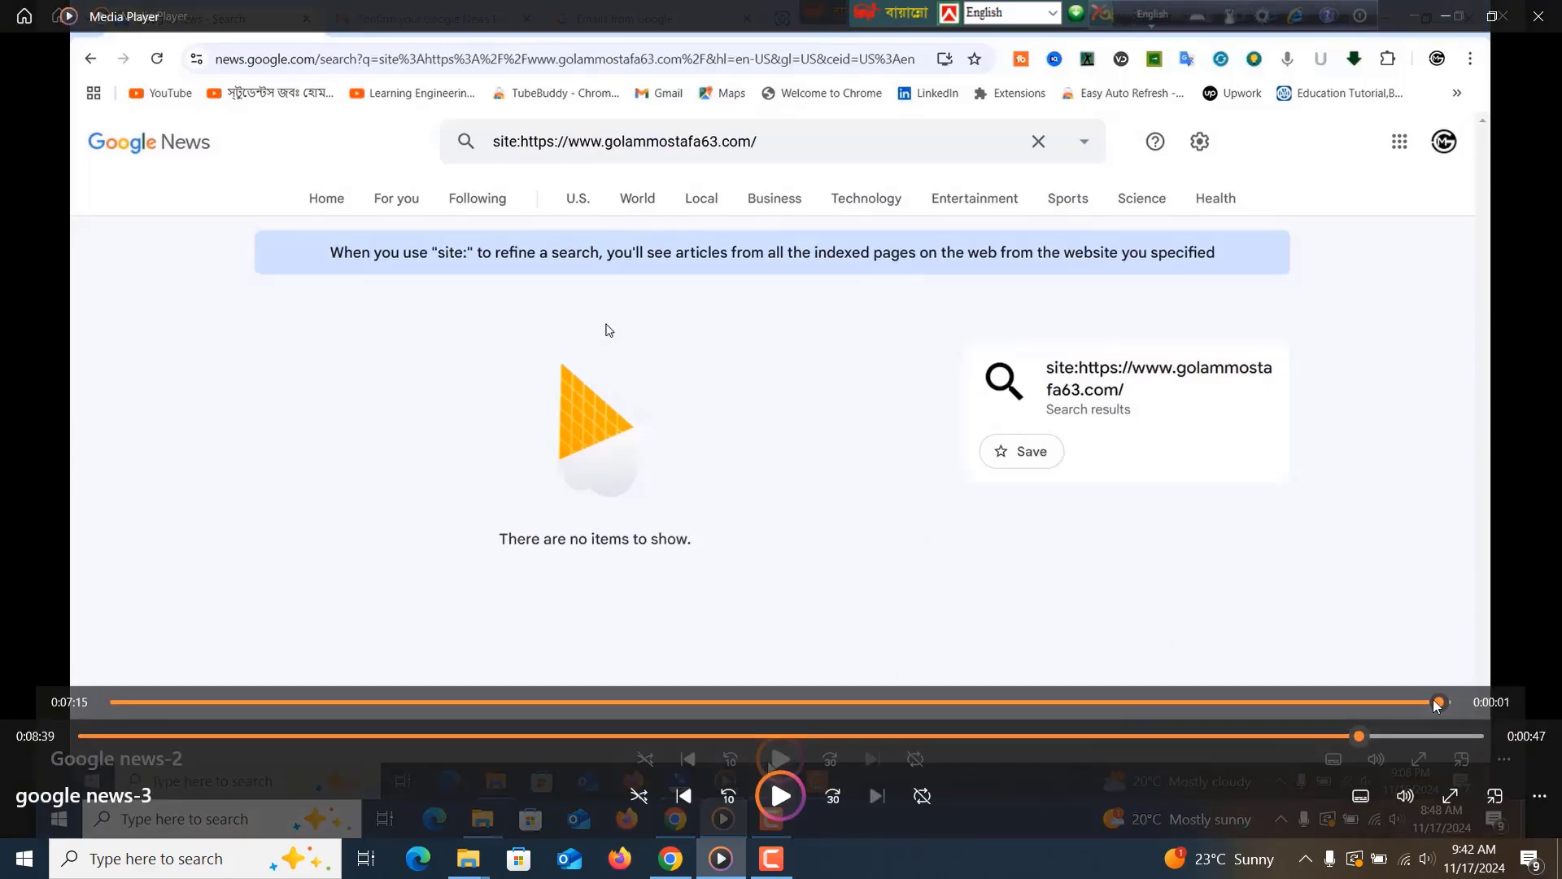